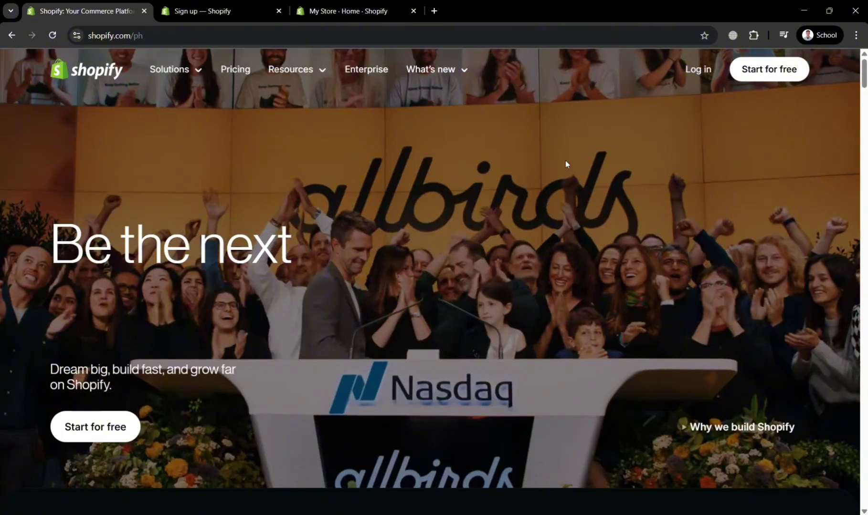
Scroll up and down through the Shopify website to look it over.
{"action": "scroll", "coordinate": [565, 164], "scroll_direction": "down", "scroll_amount": 10}
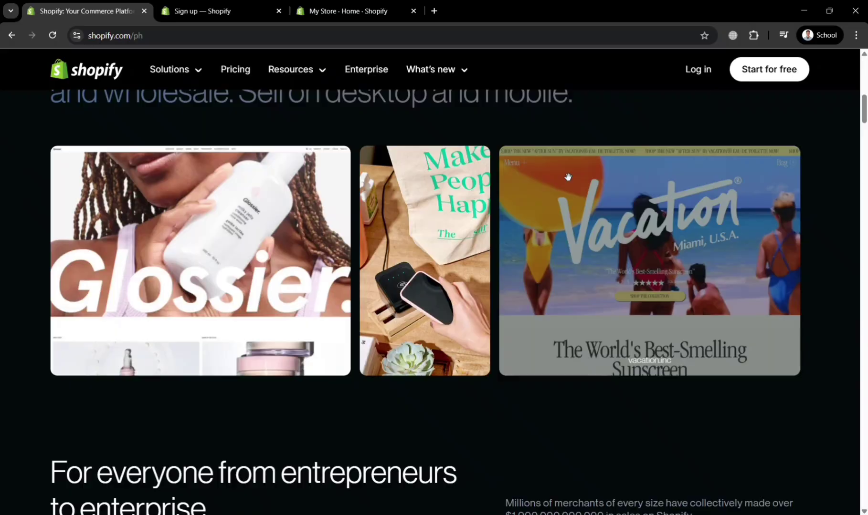
{"action": "scroll", "coordinate": [567, 177], "scroll_direction": "down", "scroll_amount": 20}
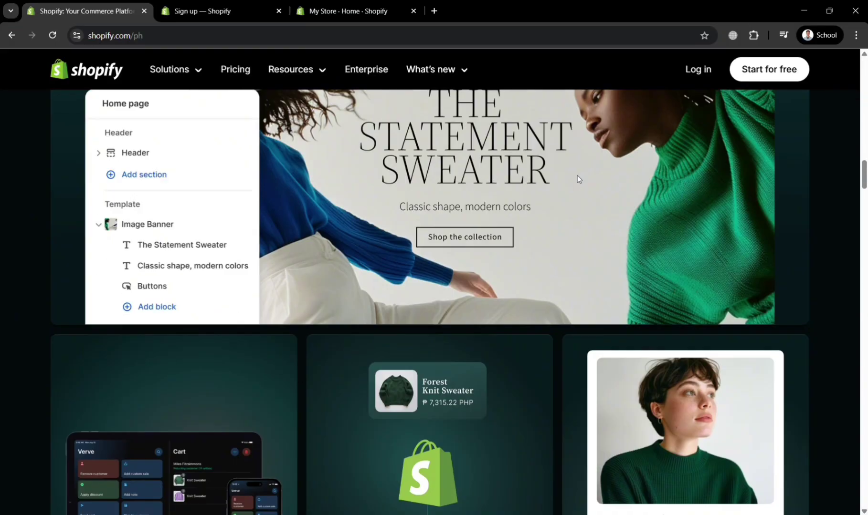
{"action": "scroll", "coordinate": [577, 177], "scroll_direction": "down", "scroll_amount": 10}
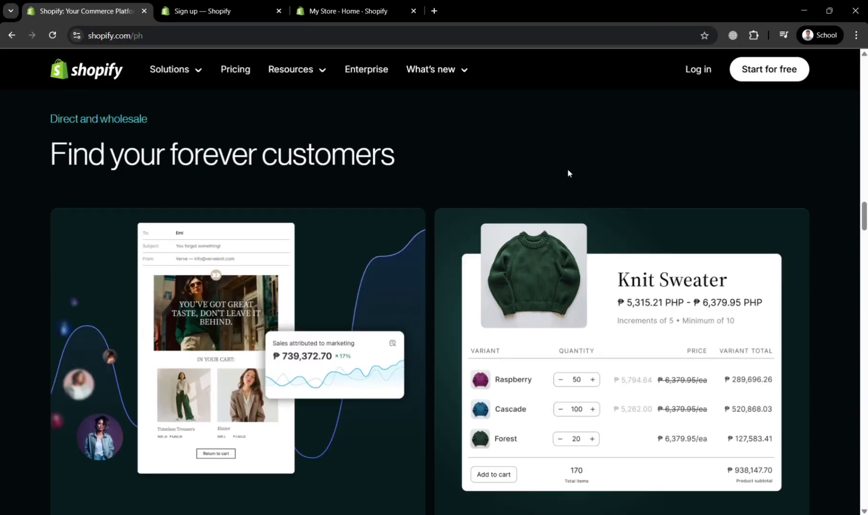
{"action": "scroll", "coordinate": [568, 173], "scroll_direction": "down", "scroll_amount": 15}
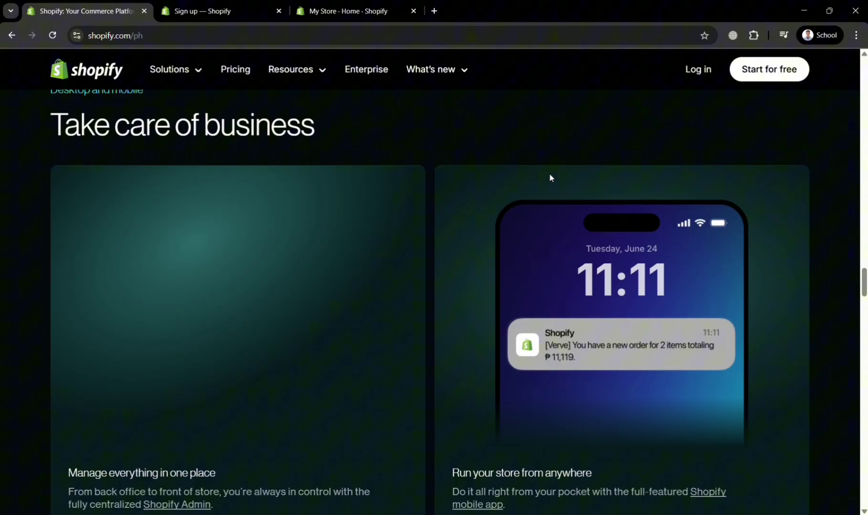
{"action": "scroll", "coordinate": [552, 179], "scroll_direction": "down", "scroll_amount": 3}
{"action": "scroll", "coordinate": [552, 161], "scroll_direction": "up", "scroll_amount": 1}
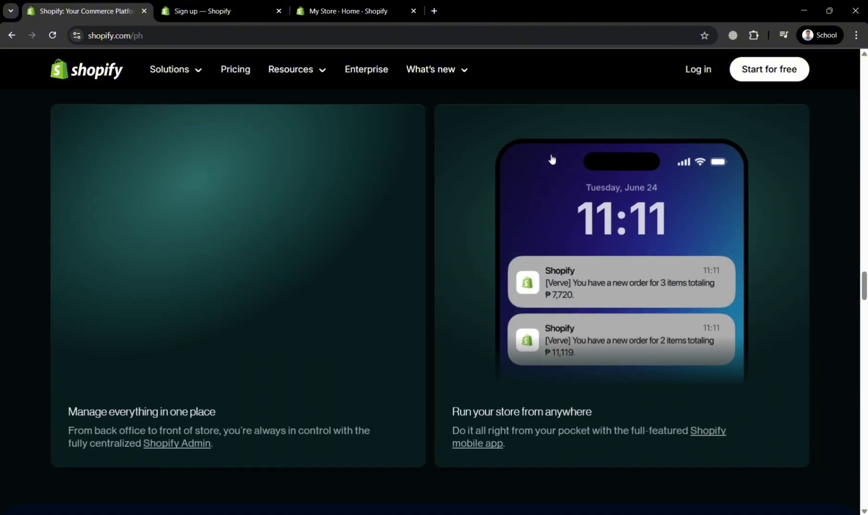
{"action": "scroll", "coordinate": [549, 152], "scroll_direction": "down", "scroll_amount": 2}
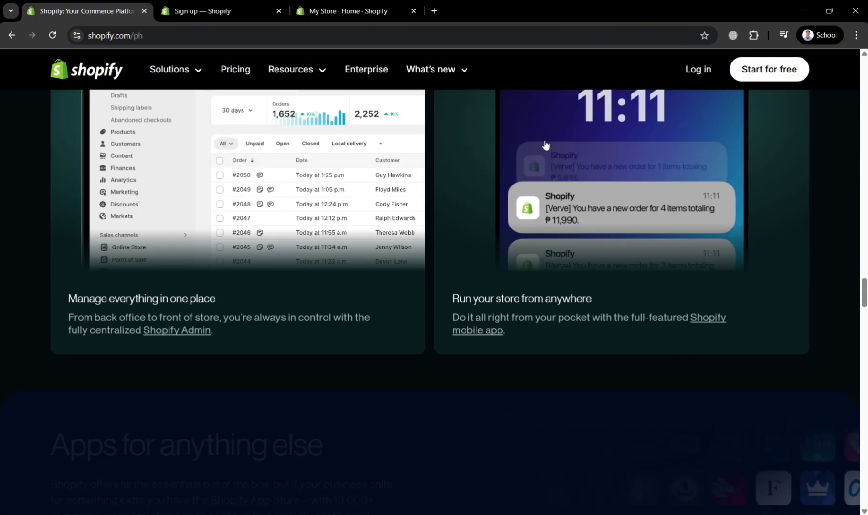
{"action": "scroll", "coordinate": [545, 144], "scroll_direction": "down", "scroll_amount": 16}
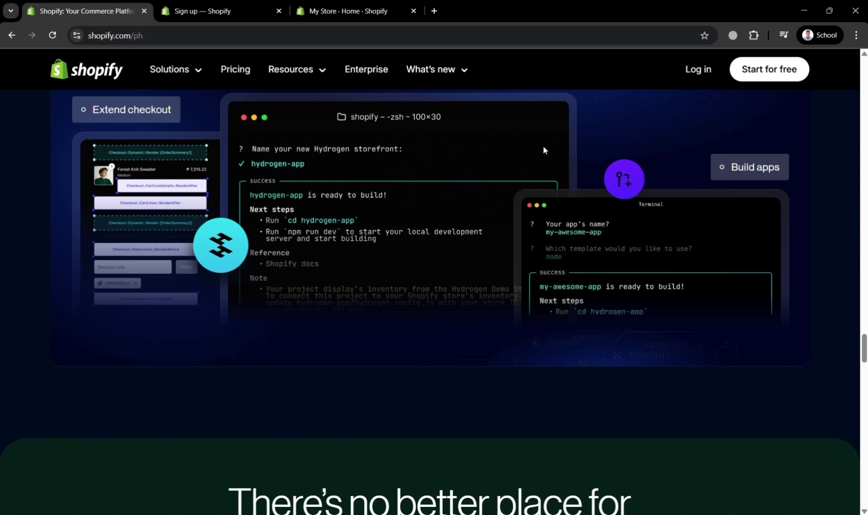
{"action": "scroll", "coordinate": [543, 149], "scroll_direction": "down", "scroll_amount": 8}
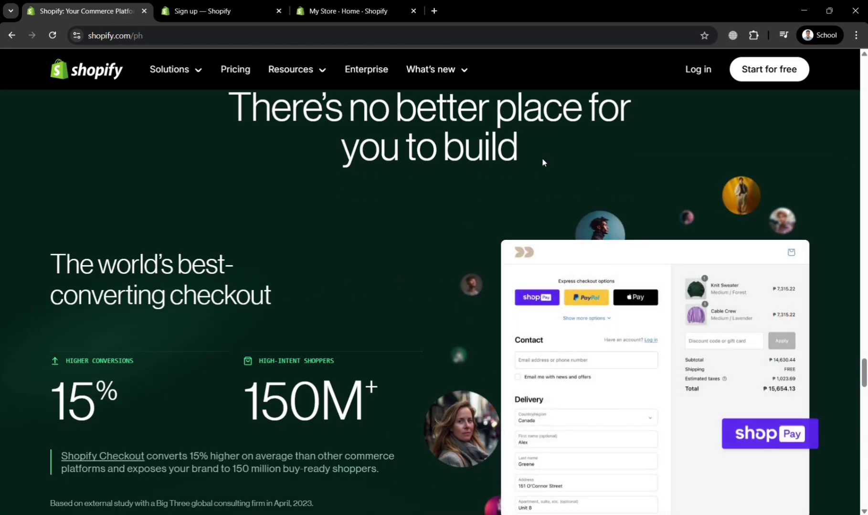
{"action": "scroll", "coordinate": [542, 162], "scroll_direction": "down", "scroll_amount": 10}
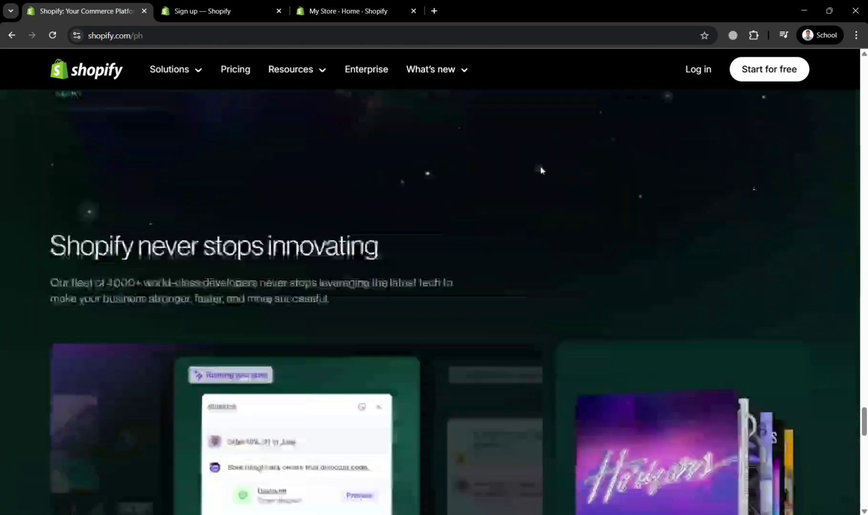
{"action": "scroll", "coordinate": [542, 171], "scroll_direction": "down", "scroll_amount": 12}
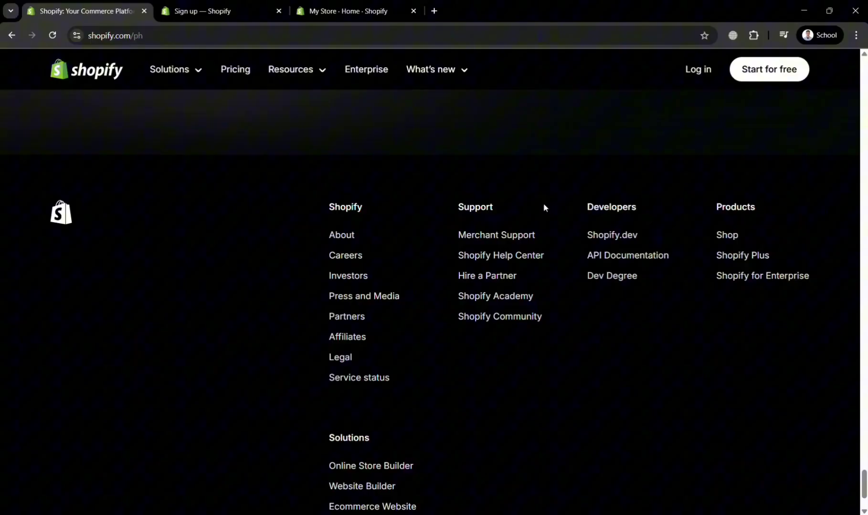
{"action": "scroll", "coordinate": [532, 194], "scroll_direction": "up", "scroll_amount": 12}
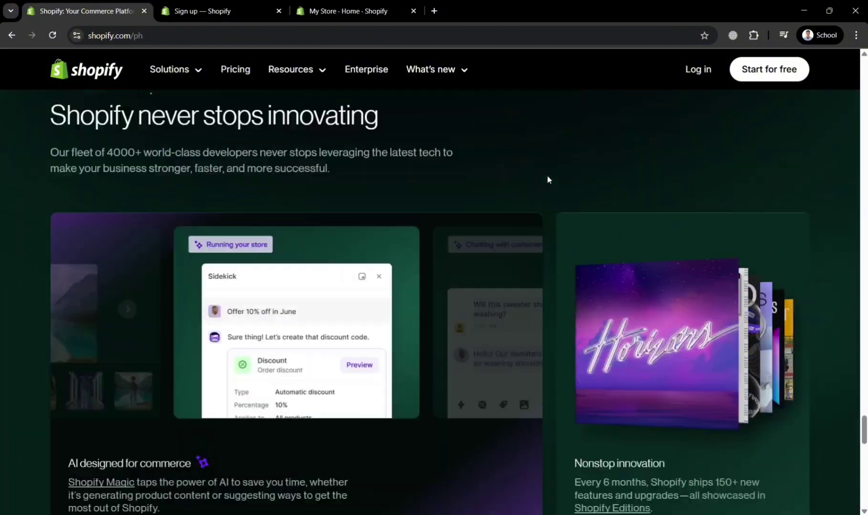
{"action": "scroll", "coordinate": [548, 180], "scroll_direction": "up", "scroll_amount": 12}
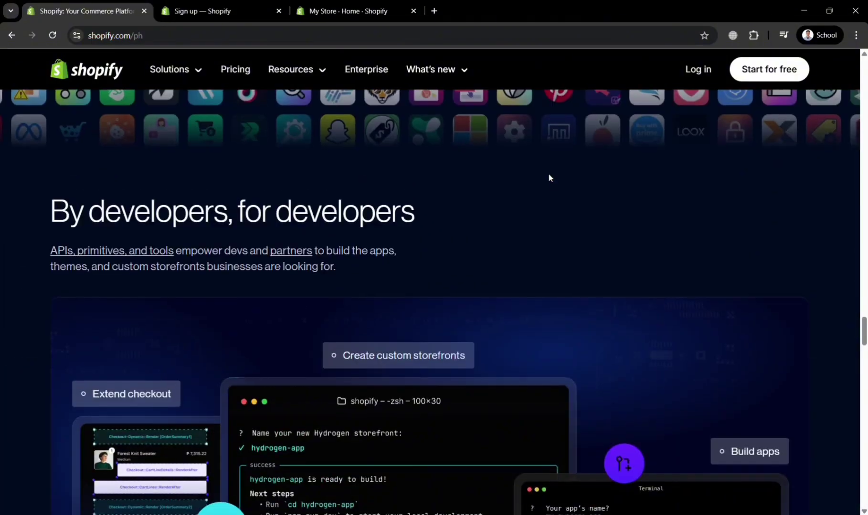
{"action": "scroll", "coordinate": [548, 177], "scroll_direction": "up", "scroll_amount": 9}
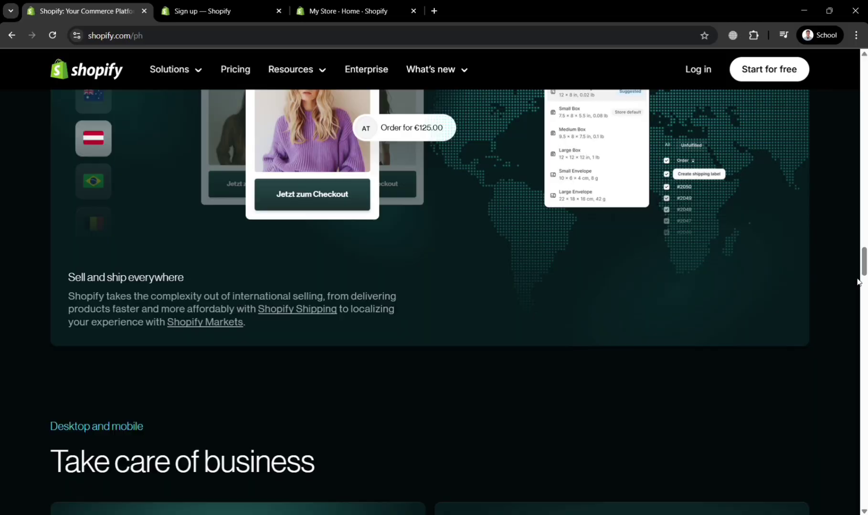
{"action": "scroll", "coordinate": [549, 177], "scroll_direction": "up", "scroll_amount": 10}
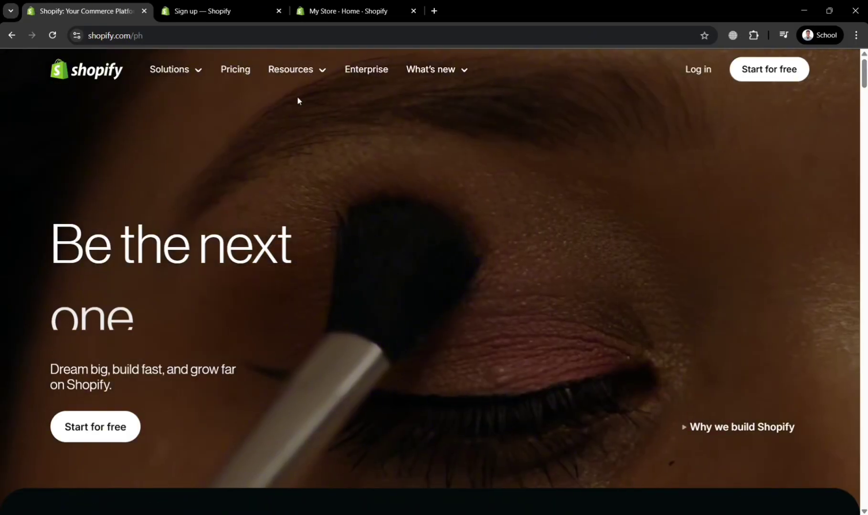
Browse Shopify's business solutions, help resources and what's-new lists.
{"action": "left_click", "coordinate": [202, 73]}
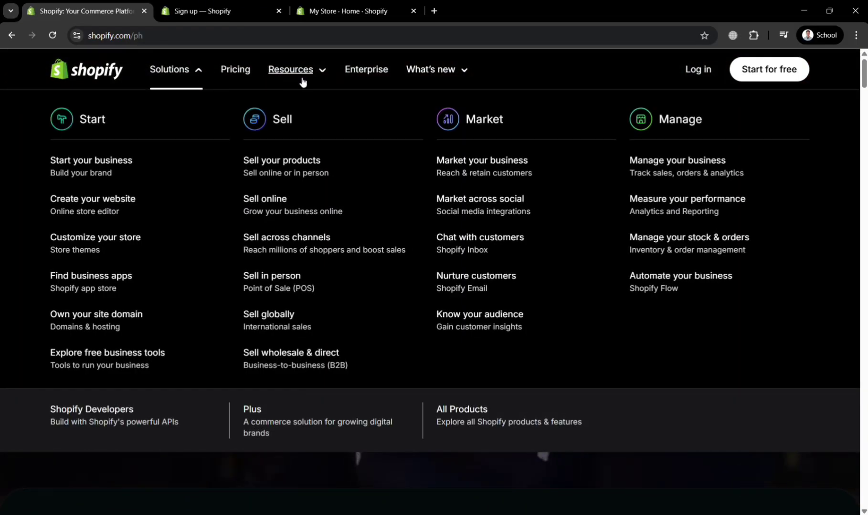
{"action": "left_click", "coordinate": [326, 77]}
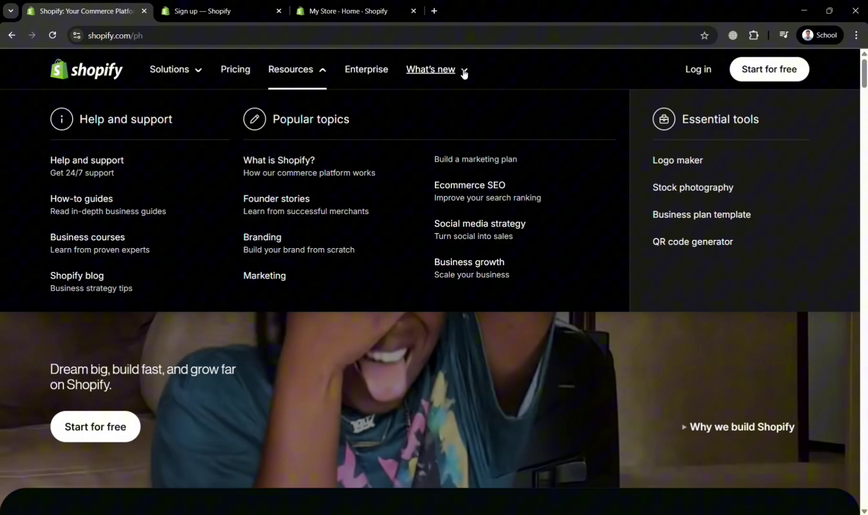
{"action": "left_click", "coordinate": [466, 73]}
{"action": "left_click", "coordinate": [465, 72]}
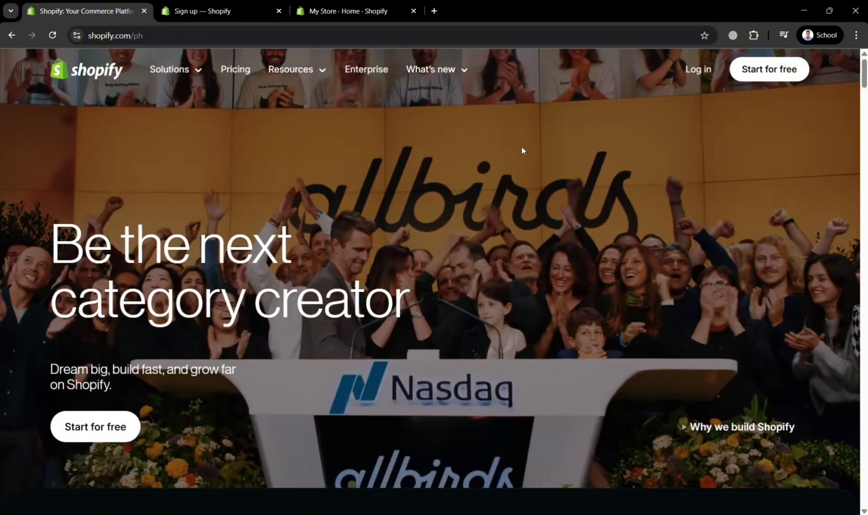
Glance at the free-trial sign-up page, then show My Store's admin home with its setup guide.
{"action": "scroll", "coordinate": [478, 358], "scroll_direction": "down", "scroll_amount": 10}
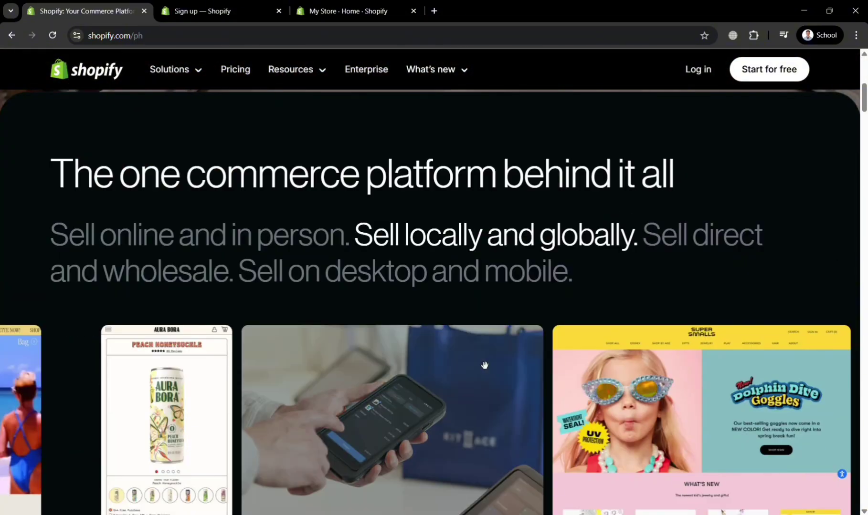
{"action": "scroll", "coordinate": [475, 355], "scroll_direction": "down", "scroll_amount": 10}
{"action": "scroll", "coordinate": [474, 358], "scroll_direction": "up", "scroll_amount": 10}
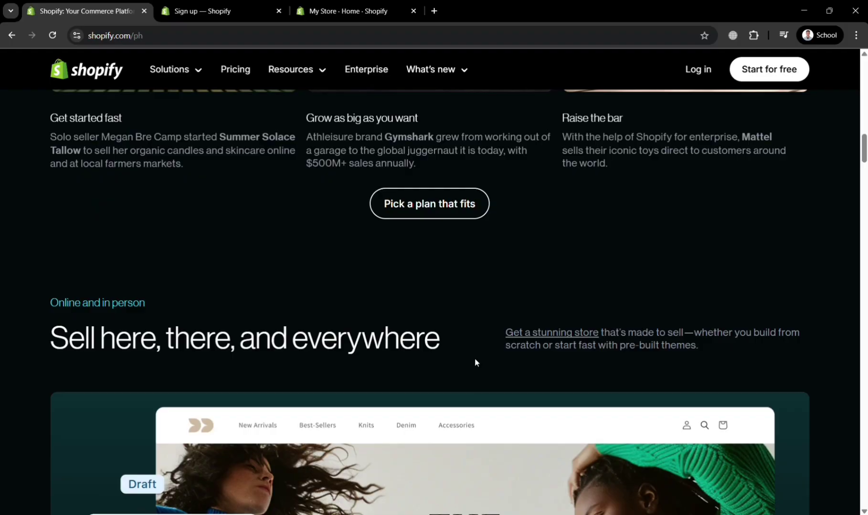
{"action": "scroll", "coordinate": [473, 334], "scroll_direction": "up", "scroll_amount": 10}
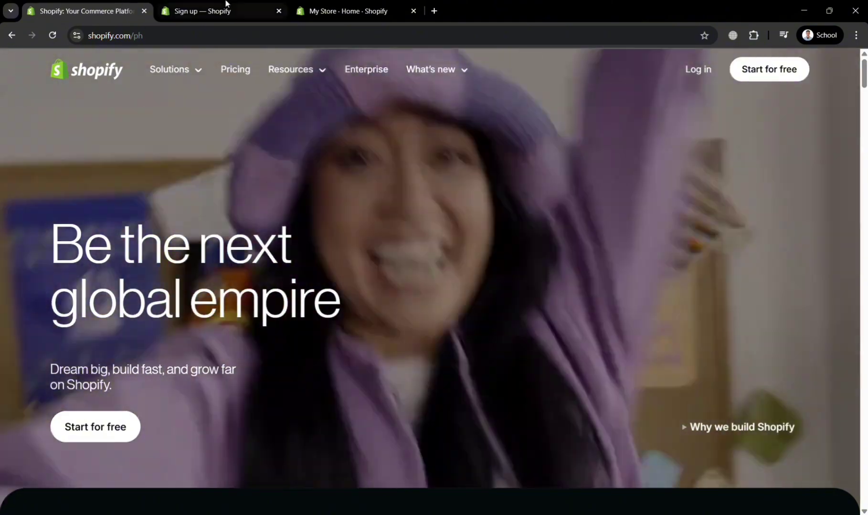
{"action": "left_click", "coordinate": [227, 6]}
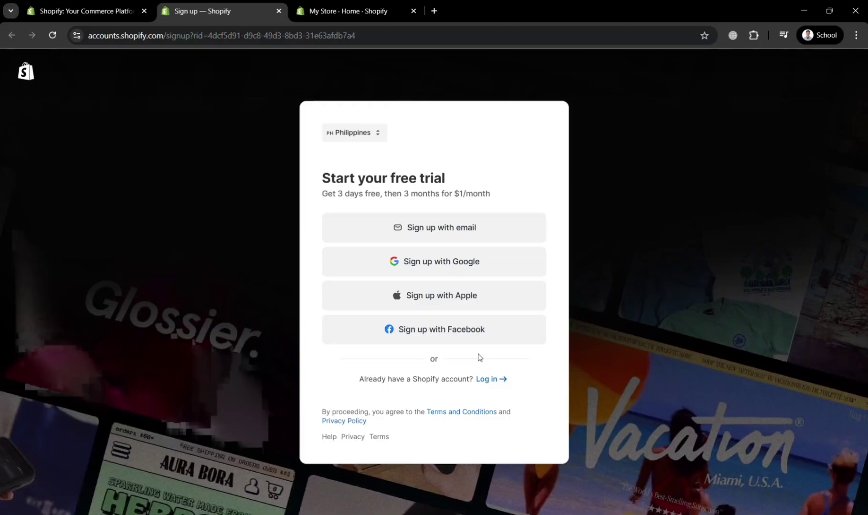
{"action": "left_click", "coordinate": [358, 7]}
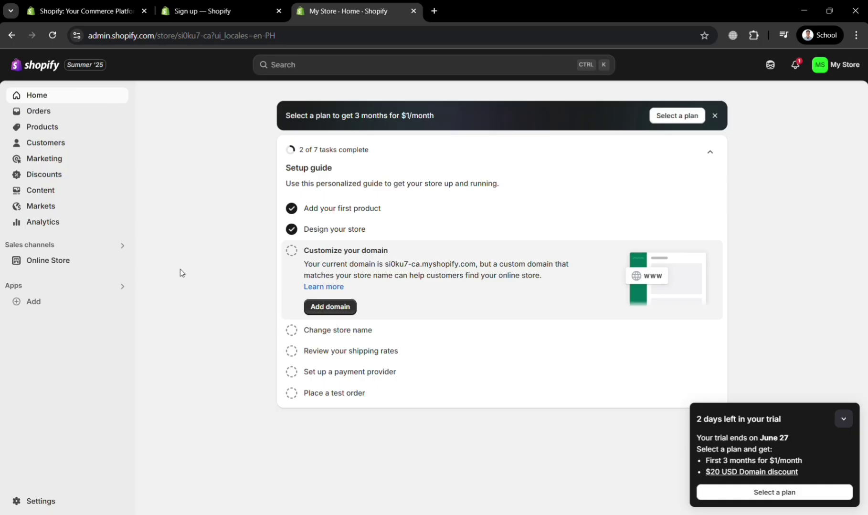
Switch Settings > Customer accounts to Legacy accounts and confirm the change, keeping login links shown.
{"action": "left_click", "coordinate": [50, 505]}
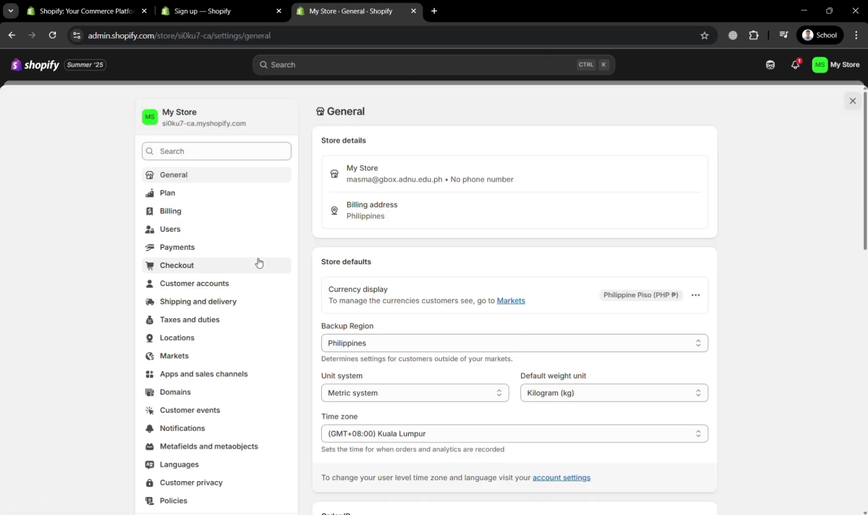
{"action": "left_click", "coordinate": [224, 288]}
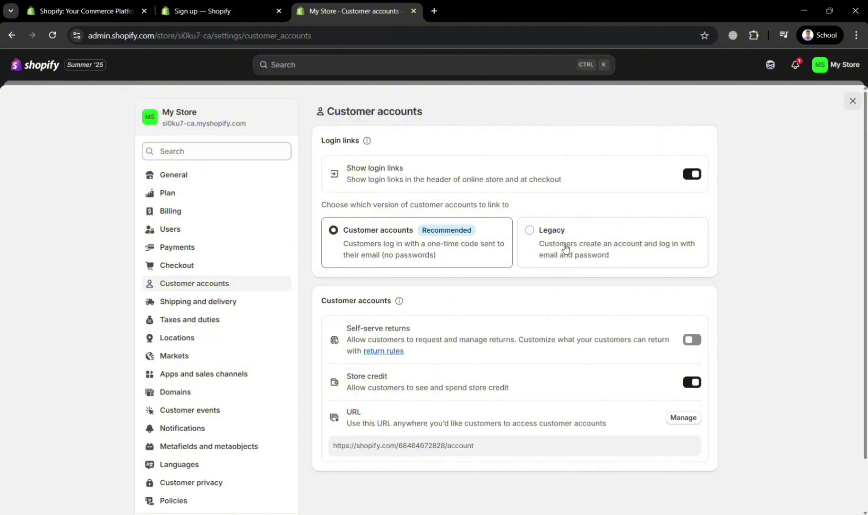
{"action": "left_click", "coordinate": [561, 240]}
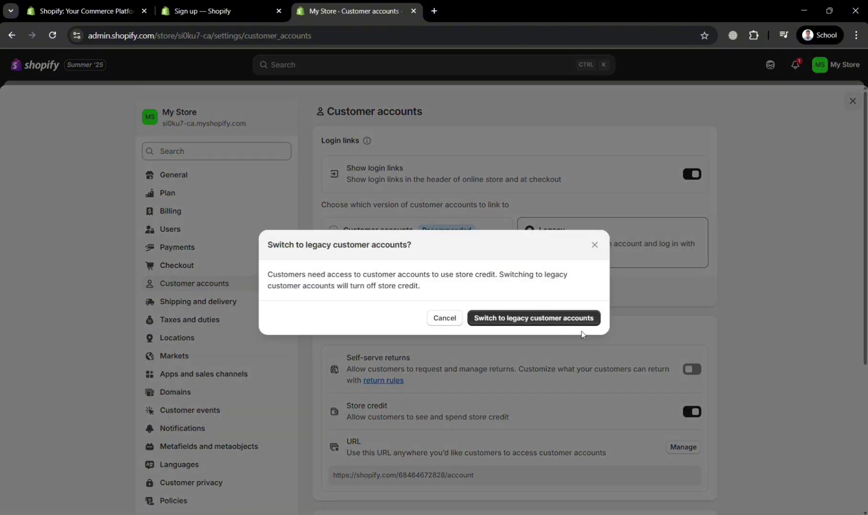
{"action": "left_click", "coordinate": [553, 325]}
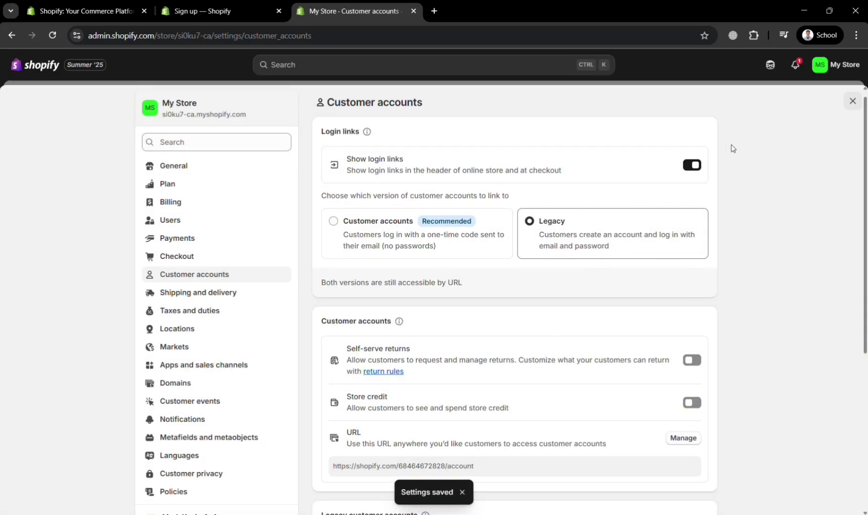
{"action": "scroll", "coordinate": [628, 298], "scroll_direction": "down", "scroll_amount": 5}
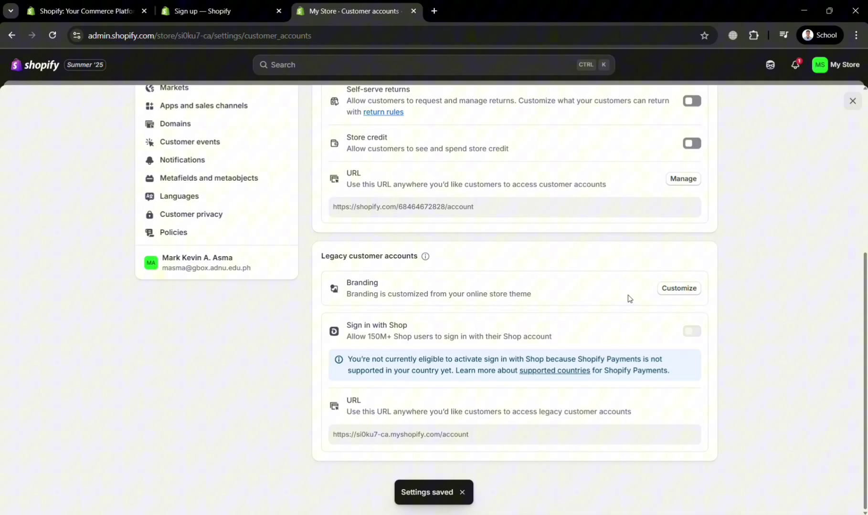
{"action": "scroll", "coordinate": [627, 298], "scroll_direction": "up", "scroll_amount": 6}
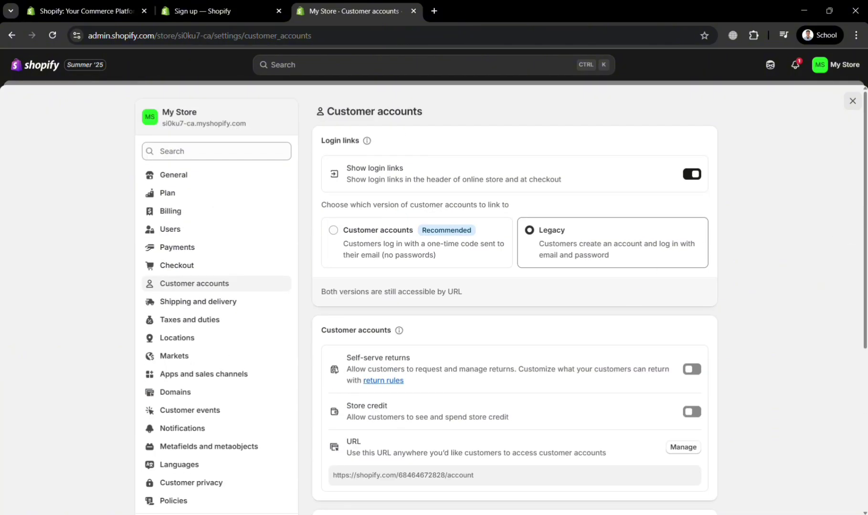
Open the Shopify App Store from Apps and search it for 'otp'.
{"action": "left_click", "coordinate": [852, 101]}
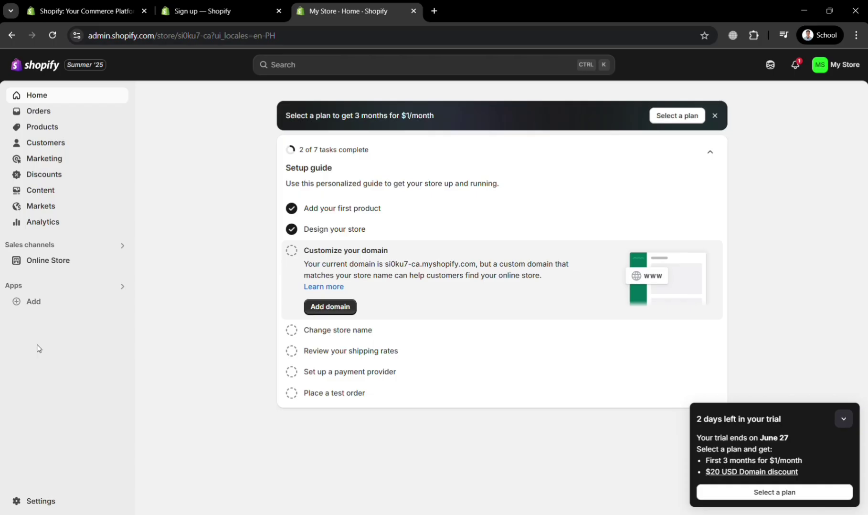
{"action": "left_click", "coordinate": [52, 307]}
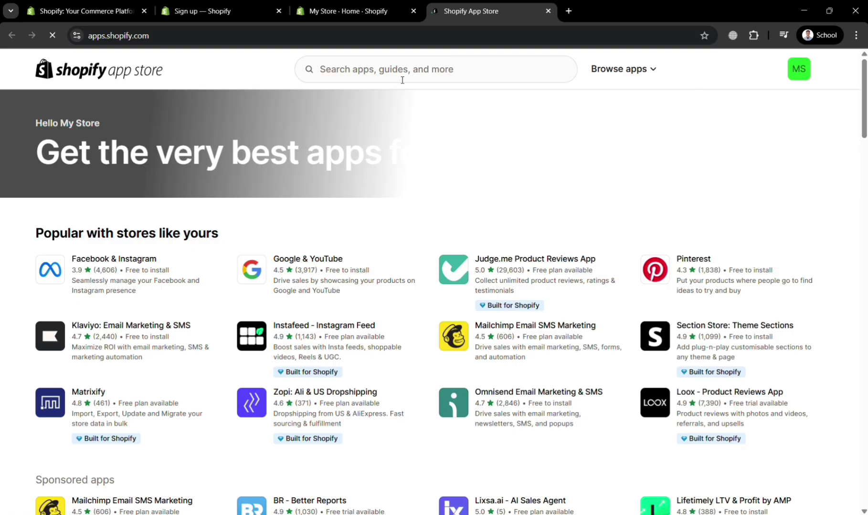
{"action": "left_click", "coordinate": [402, 80]}
{"action": "type", "text": "otp"}
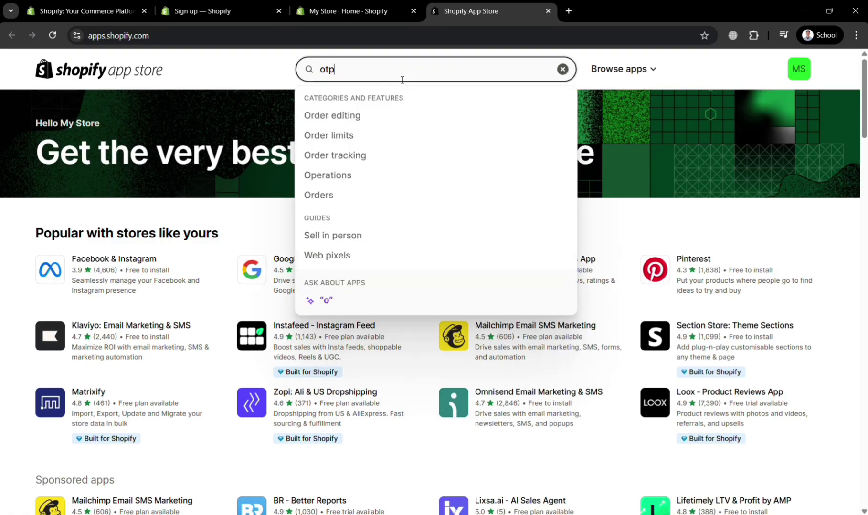
{"action": "key", "text": "Return"}
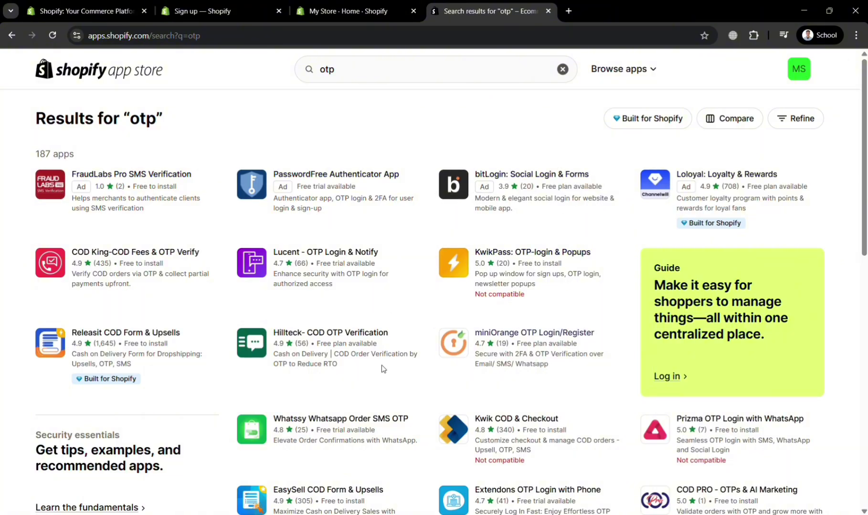
Open the Lucent - OTP Login & Notify listing and review its $4.99 Basic and $19.99 Premium plans and reviews.
{"action": "left_click", "coordinate": [309, 258]}
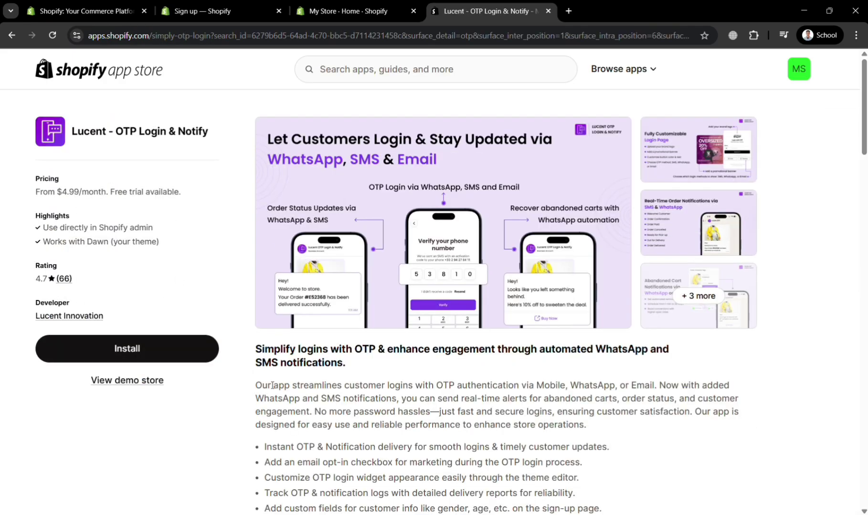
{"action": "scroll", "coordinate": [345, 309], "scroll_direction": "down", "scroll_amount": 3}
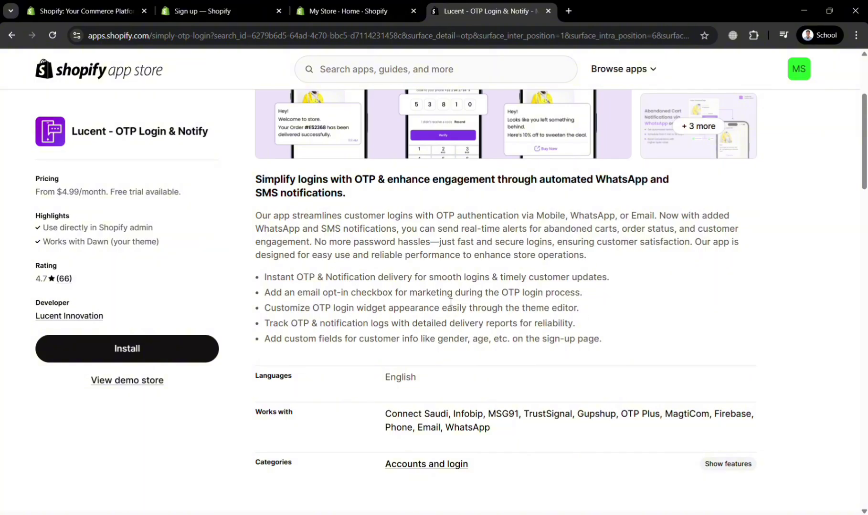
{"action": "scroll", "coordinate": [338, 340], "scroll_direction": "down", "scroll_amount": 6}
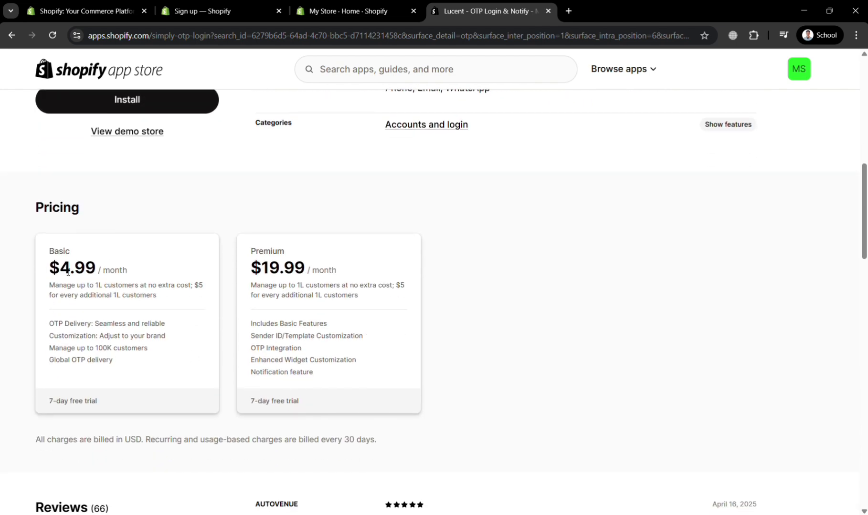
{"action": "left_click_drag", "start_coordinate": [67, 272], "coordinate": [113, 275]}
{"action": "left_click", "coordinate": [168, 274]}
{"action": "left_click_drag", "start_coordinate": [295, 280], "coordinate": [383, 271]}
{"action": "left_click", "coordinate": [389, 290]}
{"action": "scroll", "coordinate": [327, 431], "scroll_direction": "down", "scroll_amount": 7}
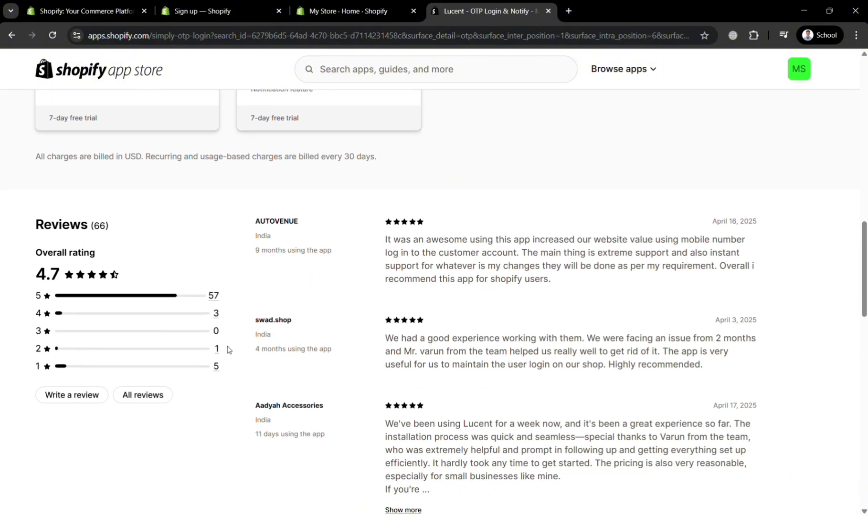
{"action": "scroll", "coordinate": [606, 324], "scroll_direction": "down", "scroll_amount": 3}
{"action": "scroll", "coordinate": [592, 323], "scroll_direction": "up", "scroll_amount": 15}
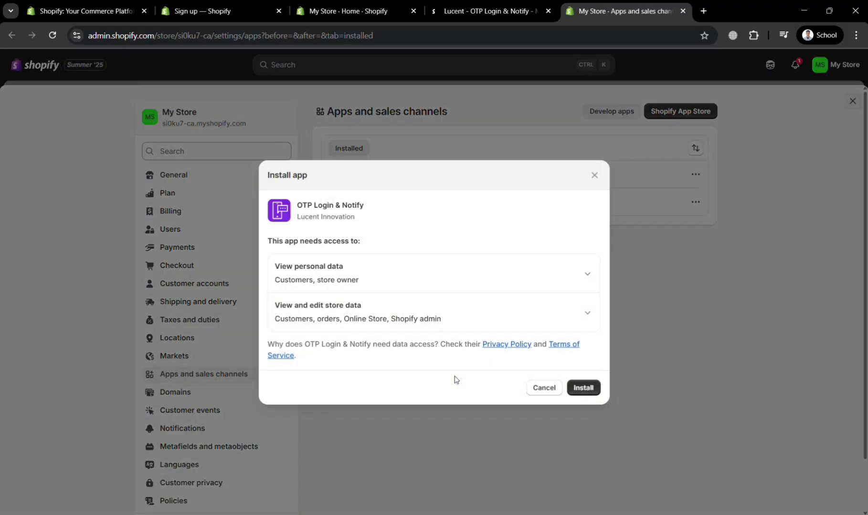
Confirm Install in the Install app dialog to grant OTP Login & Notify its data access.
{"action": "left_click", "coordinate": [591, 389]}
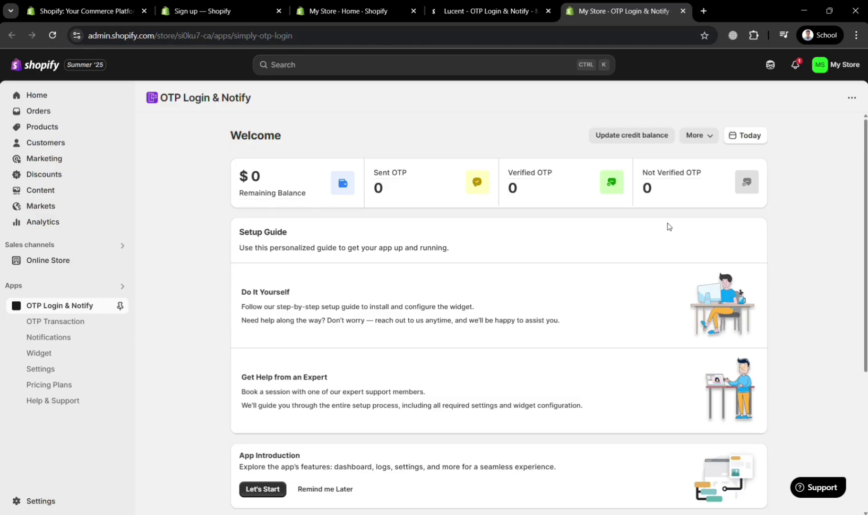
Review the Welcome page stats and choose Remind me Later on the App Introduction card.
{"action": "scroll", "coordinate": [651, 234], "scroll_direction": "down", "scroll_amount": 1}
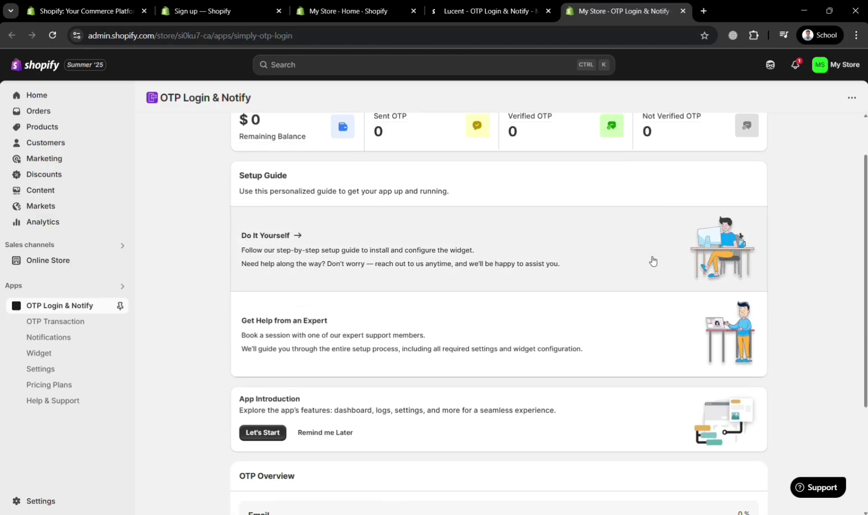
{"action": "scroll", "coordinate": [653, 260], "scroll_direction": "up", "scroll_amount": 2}
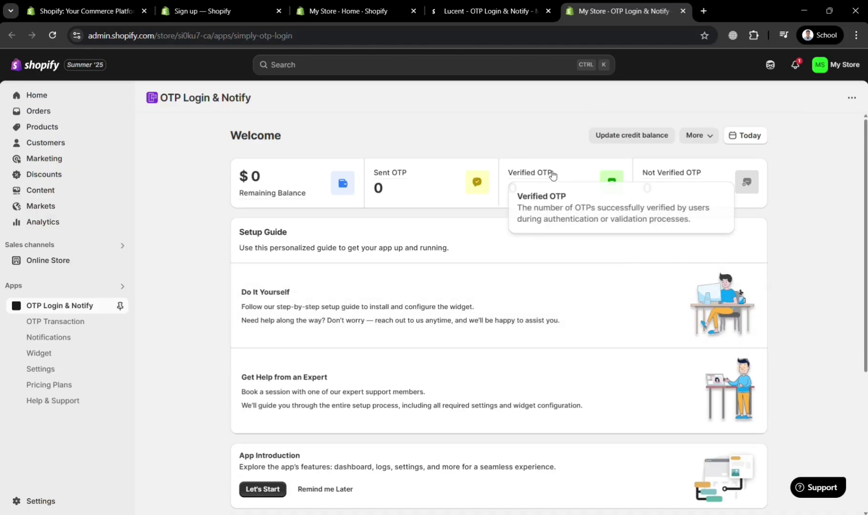
{"action": "mouse_move", "coordinate": [268, 197]}
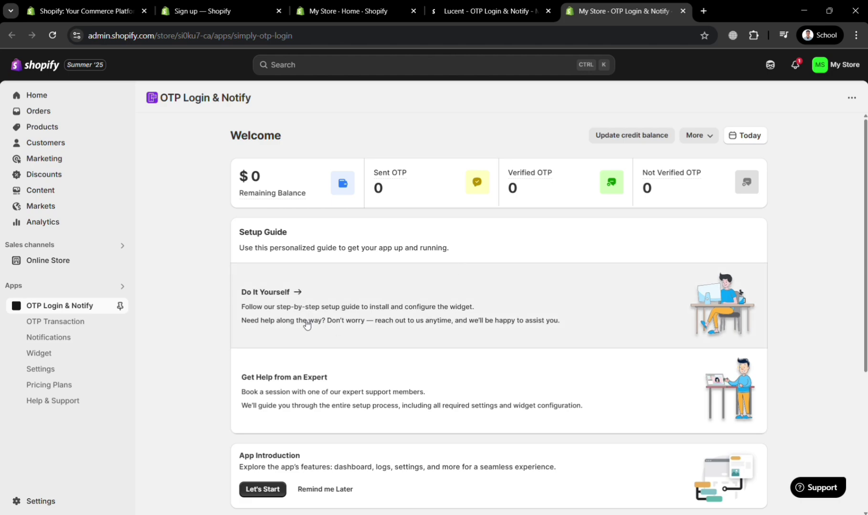
{"action": "scroll", "coordinate": [379, 334], "scroll_direction": "down", "scroll_amount": 5}
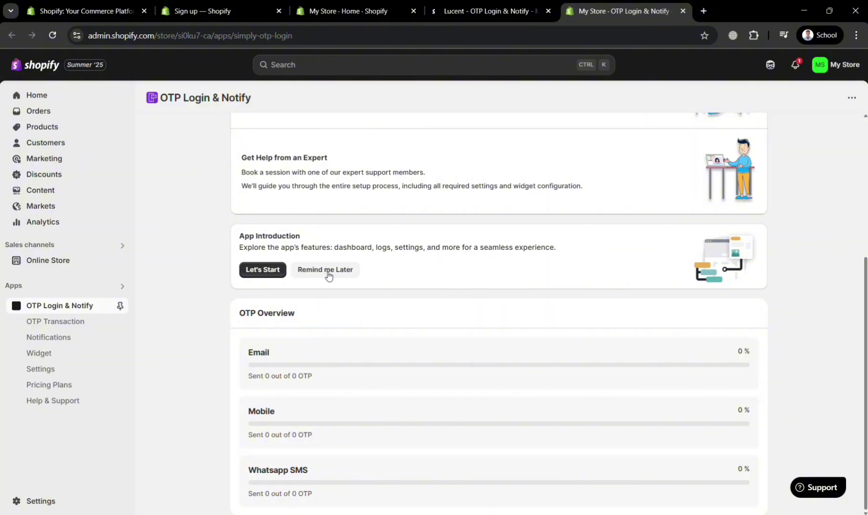
{"action": "left_click", "coordinate": [328, 272]}
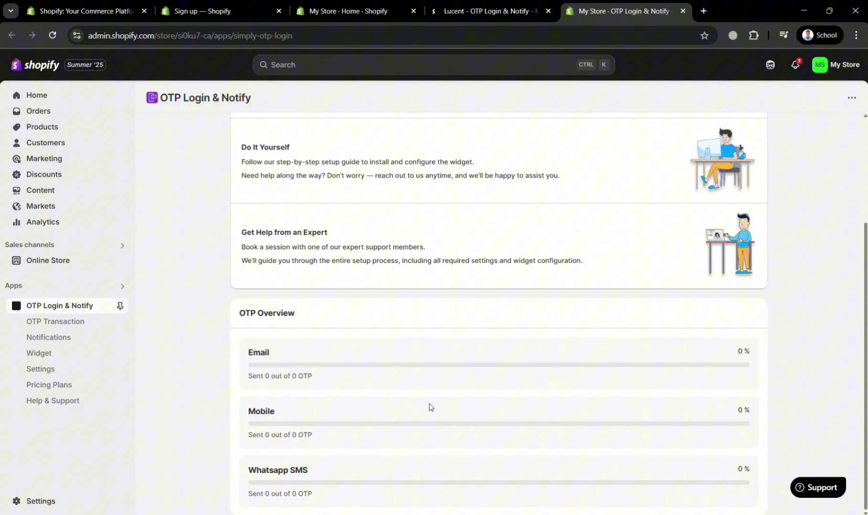
Check the empty OTP Transaction and Notifications logs across SMS, Whatsapp and All, then go to Widget.
{"action": "left_click", "coordinate": [106, 323]}
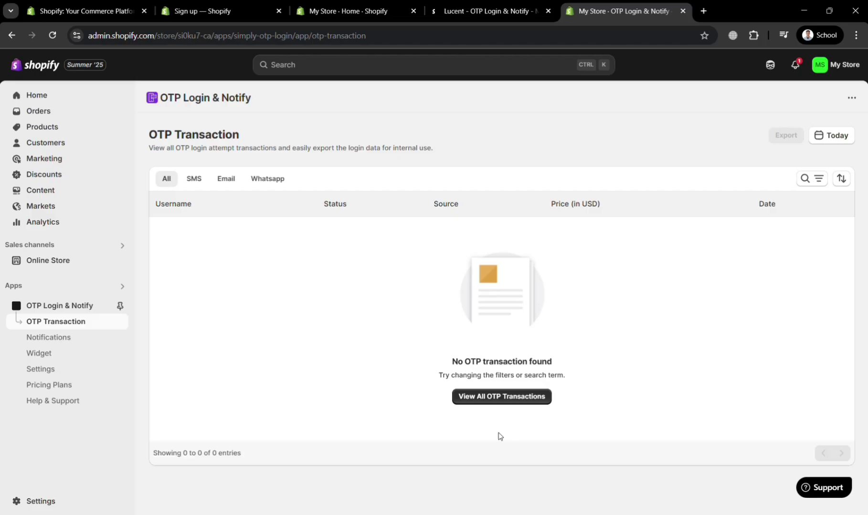
{"action": "left_click", "coordinate": [82, 343]}
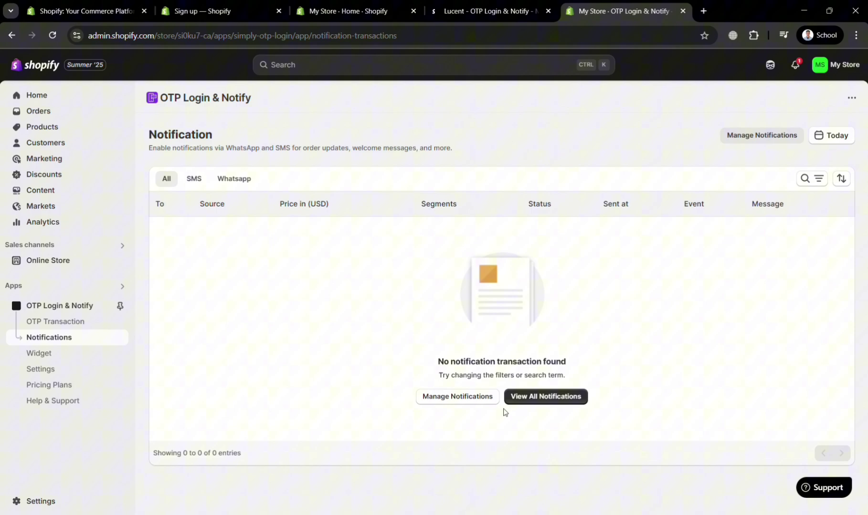
{"action": "left_click", "coordinate": [193, 179]}
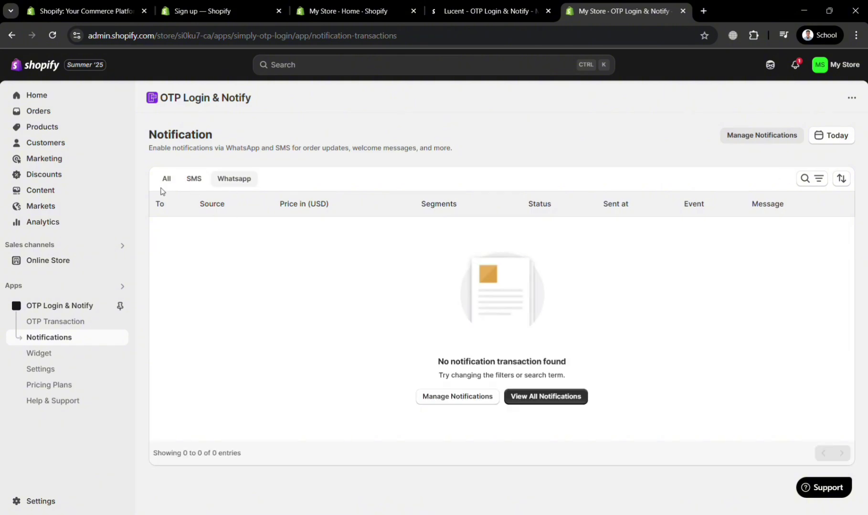
{"action": "left_click", "coordinate": [167, 184]}
{"action": "left_click", "coordinate": [52, 361]}
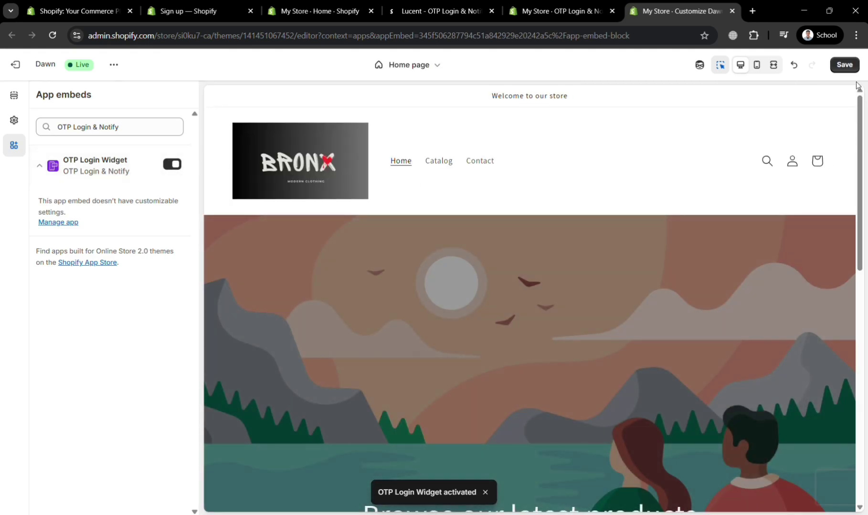
Save the Dawn theme with the OTP Login Widget embed on and return to the app's Widget page.
{"action": "left_click", "coordinate": [856, 69]}
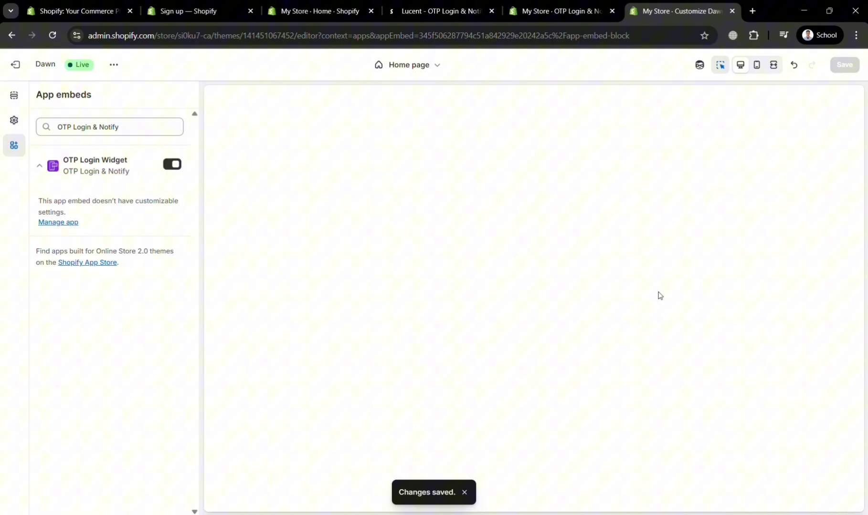
{"action": "scroll", "coordinate": [421, 233], "scroll_direction": "down", "scroll_amount": 1}
{"action": "scroll", "coordinate": [491, 246], "scroll_direction": "down", "scroll_amount": 10}
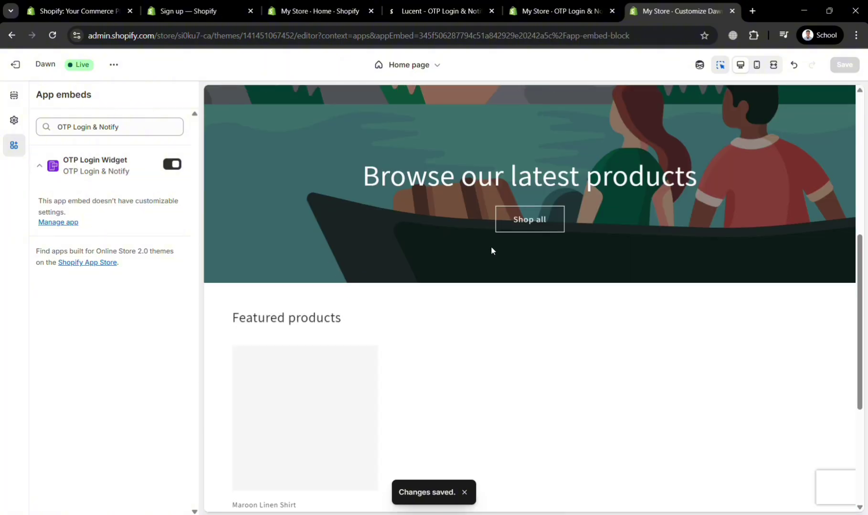
{"action": "scroll", "coordinate": [500, 277], "scroll_direction": "up", "scroll_amount": 8}
{"action": "scroll", "coordinate": [514, 280], "scroll_direction": "up", "scroll_amount": 2}
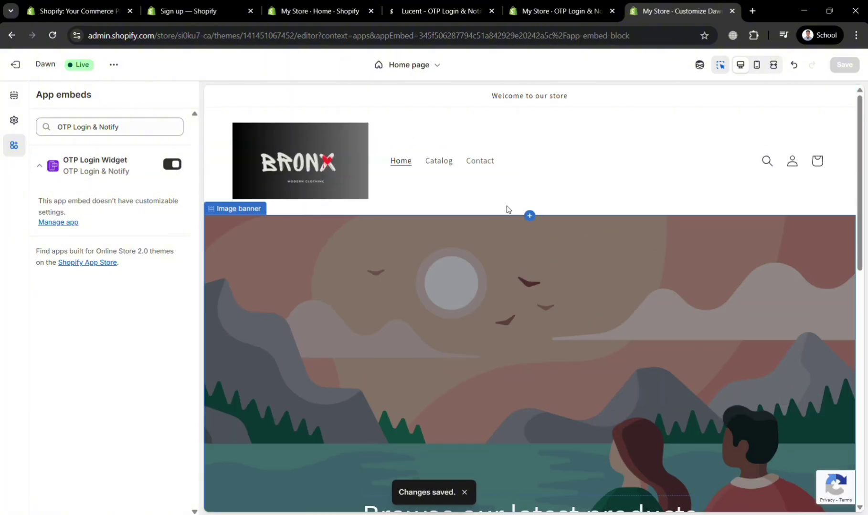
{"action": "left_click", "coordinate": [556, 11]}
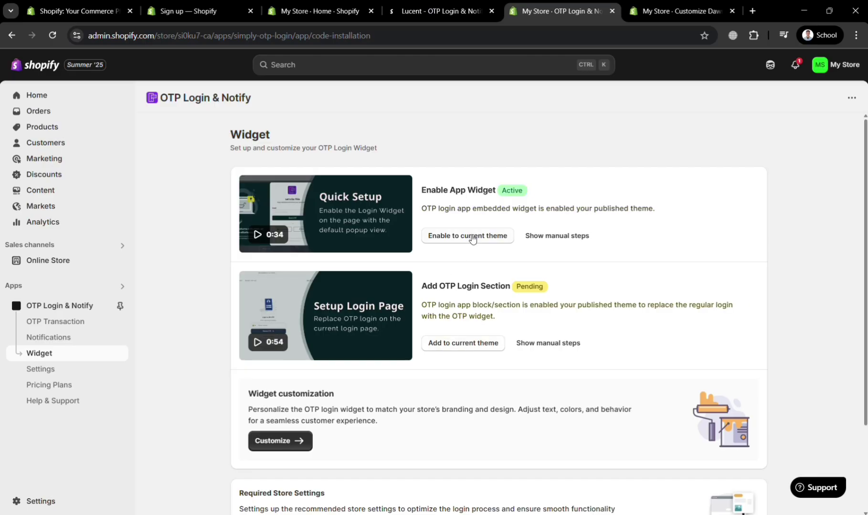
Open Widget customization, verify the OTP Login Widget embed in the Dawn theme editor, and return.
{"action": "scroll", "coordinate": [399, 361], "scroll_direction": "down", "scroll_amount": 2}
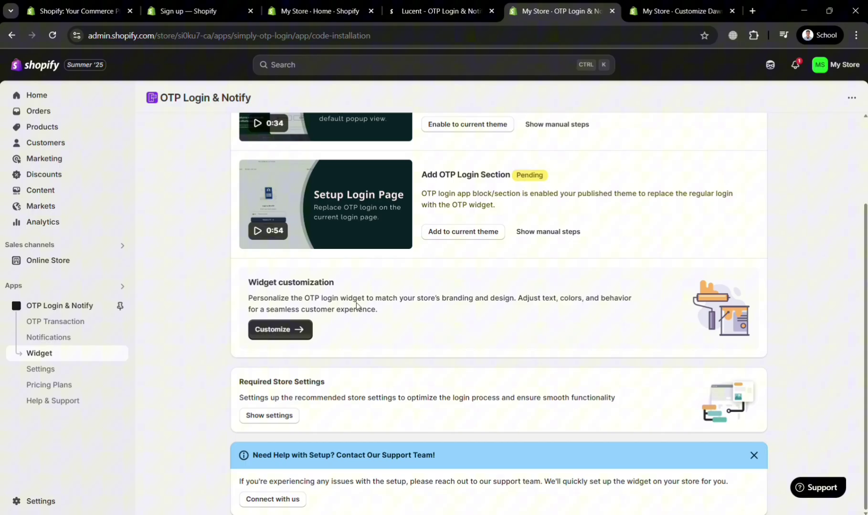
{"action": "left_click", "coordinate": [282, 330]}
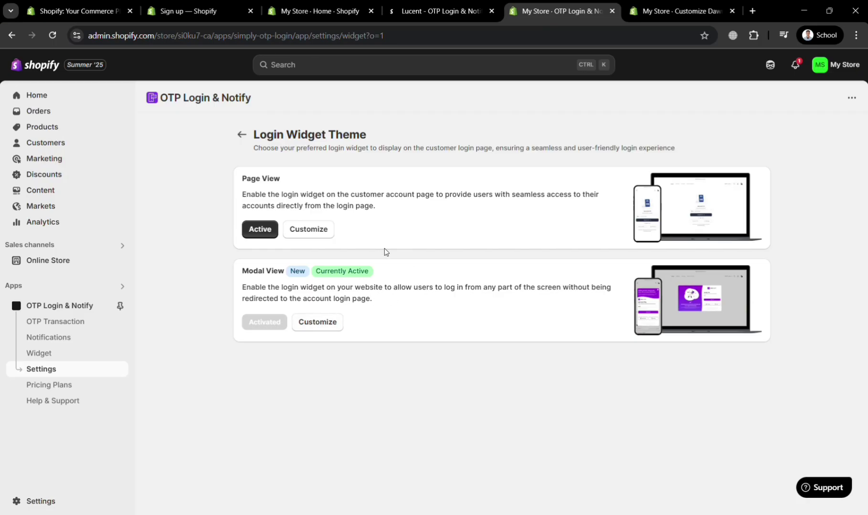
{"action": "left_click", "coordinate": [678, 11]}
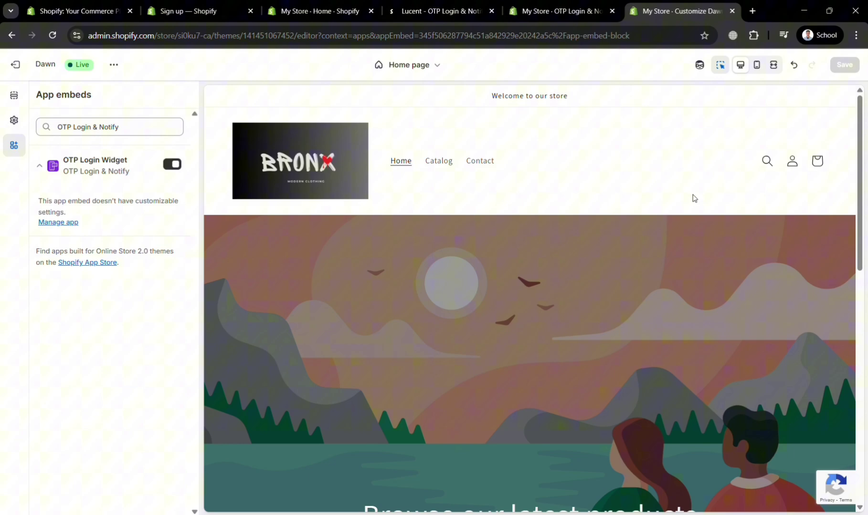
{"action": "scroll", "coordinate": [236, 204], "scroll_direction": "down", "scroll_amount": 5}
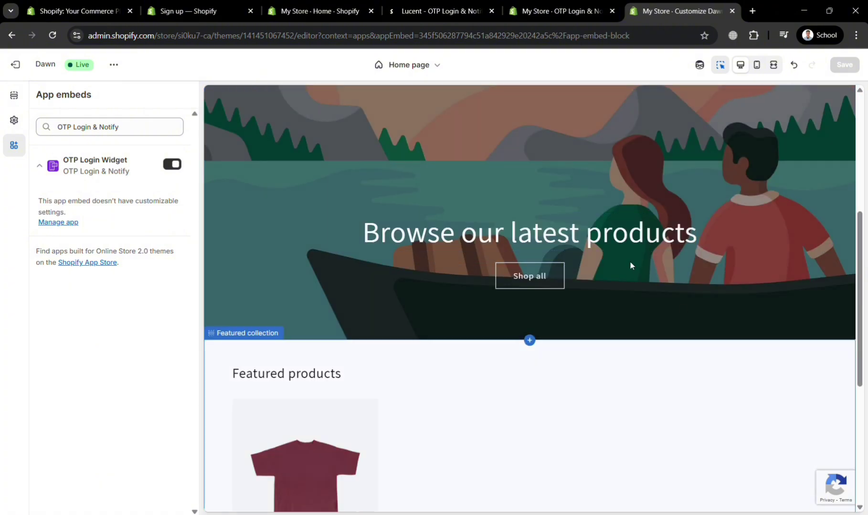
{"action": "left_click", "coordinate": [44, 174]}
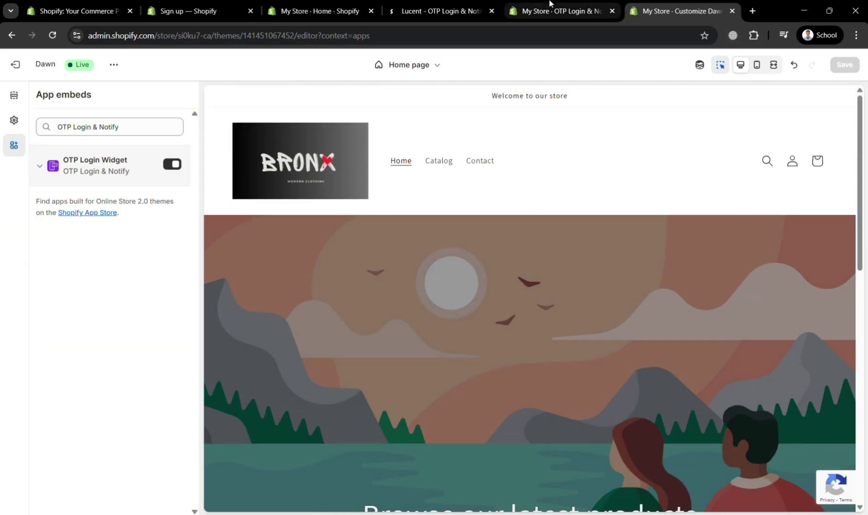
{"action": "left_click", "coordinate": [560, 11]}
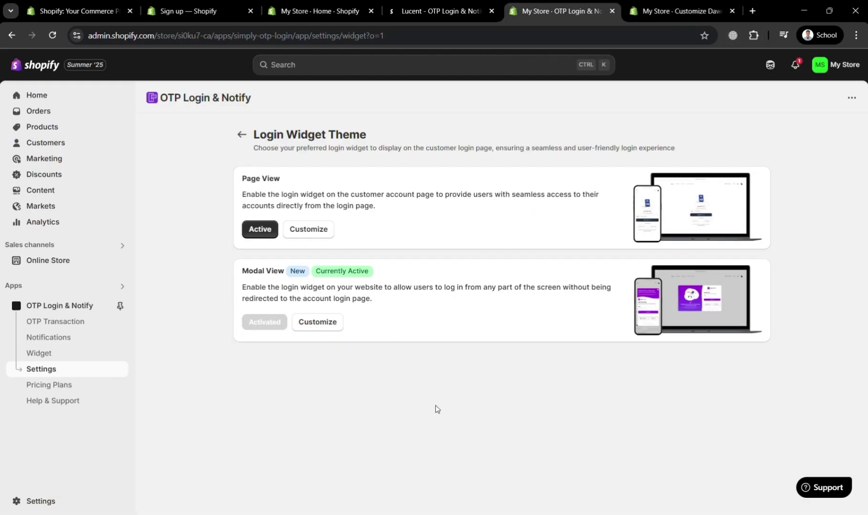
Look over the Basic and Premium pricing plan features, then open Help & Support.
{"action": "left_click", "coordinate": [40, 389]}
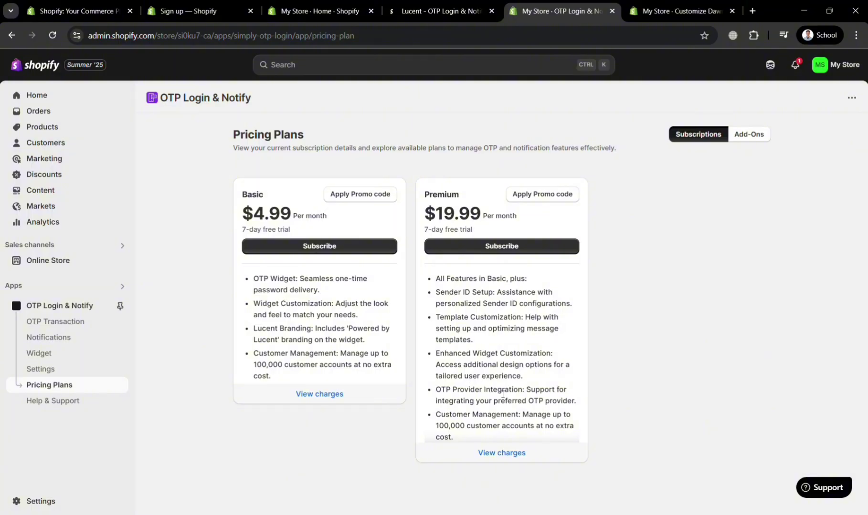
{"action": "scroll", "coordinate": [521, 321], "scroll_direction": "down", "scroll_amount": 1}
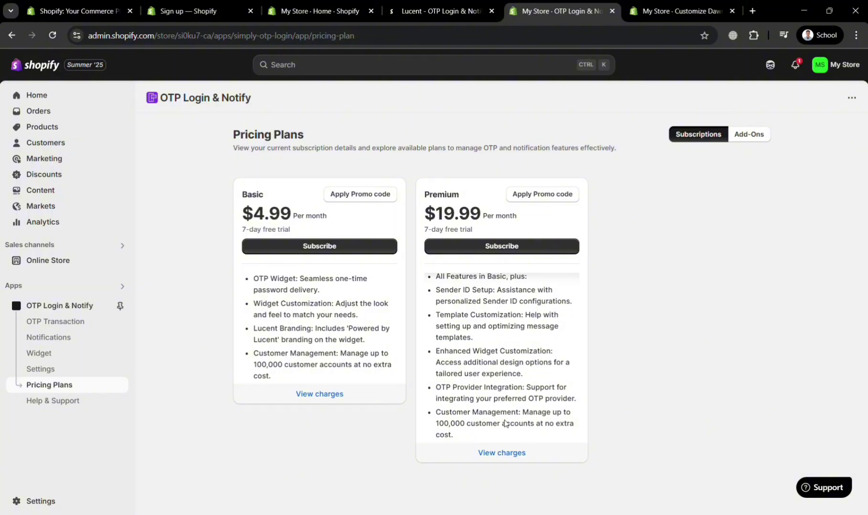
{"action": "left_click", "coordinate": [72, 404]}
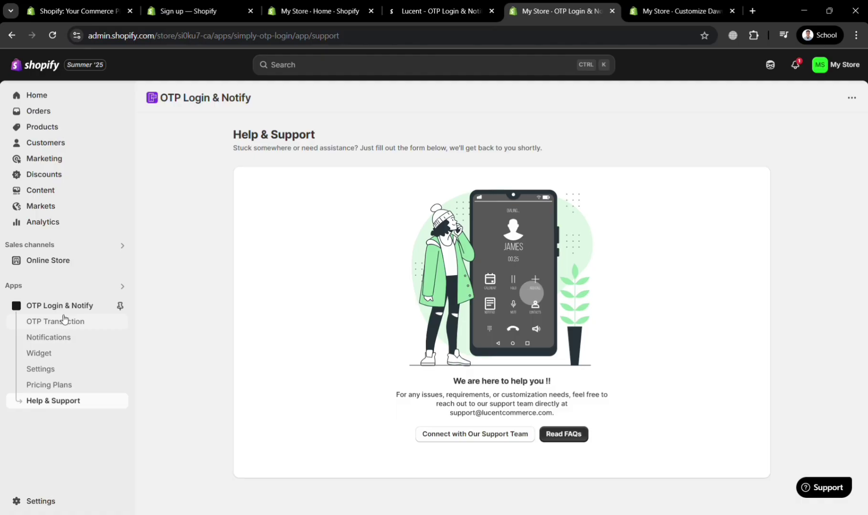
Check the OTP transaction log, then open Provider Integration from the app's Settings.
{"action": "left_click", "coordinate": [64, 320]}
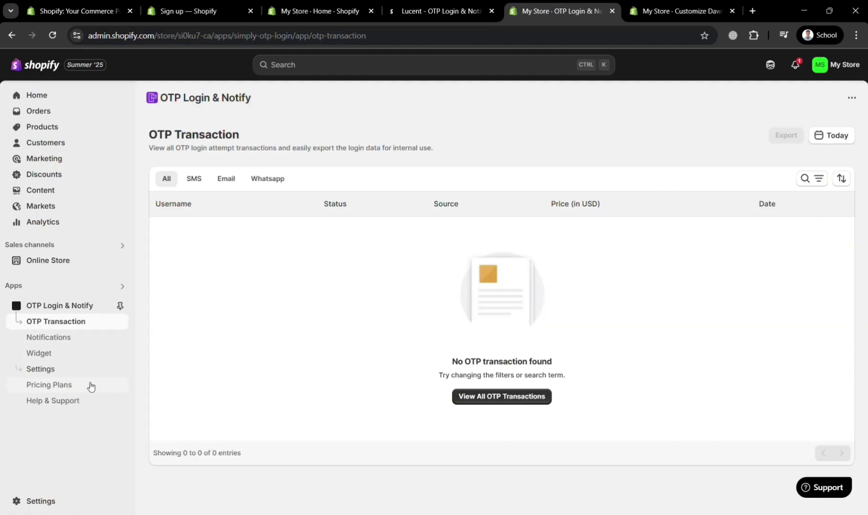
{"action": "left_click", "coordinate": [73, 376]}
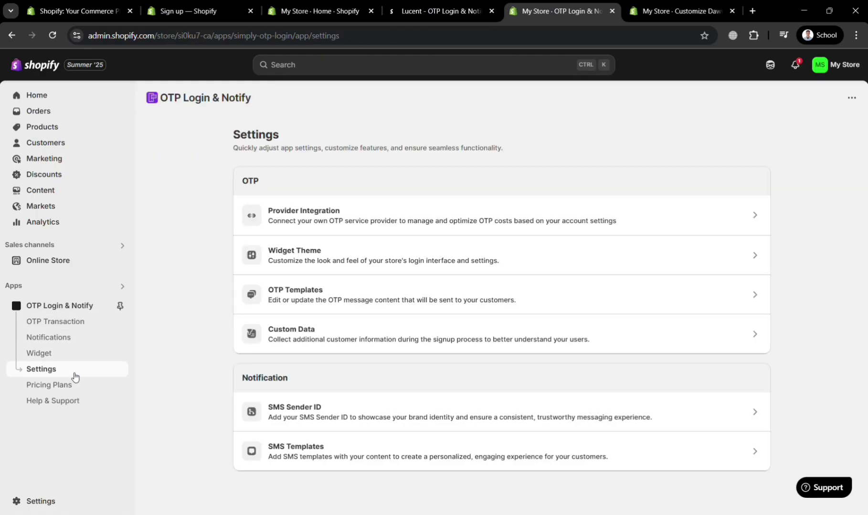
{"action": "left_click", "coordinate": [739, 224]}
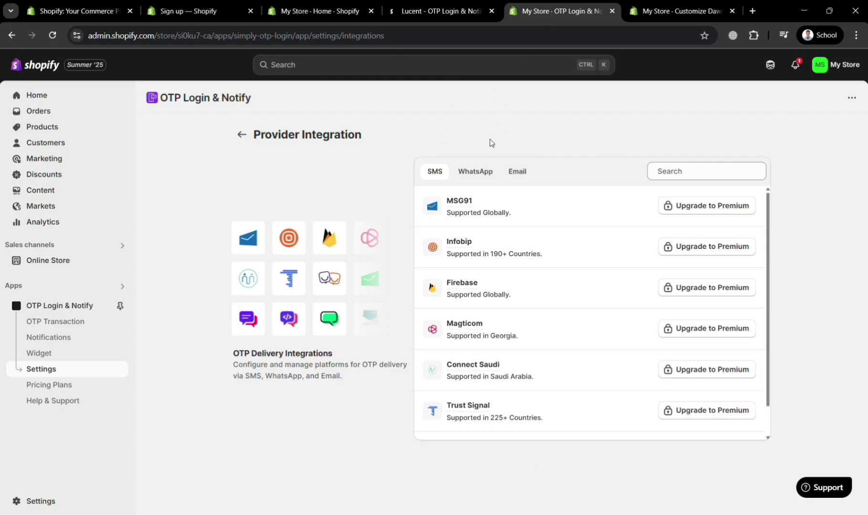
Compare the WhatsApp and Email provider lists, then go to the Login Widget Theme page.
{"action": "left_click", "coordinate": [485, 175]}
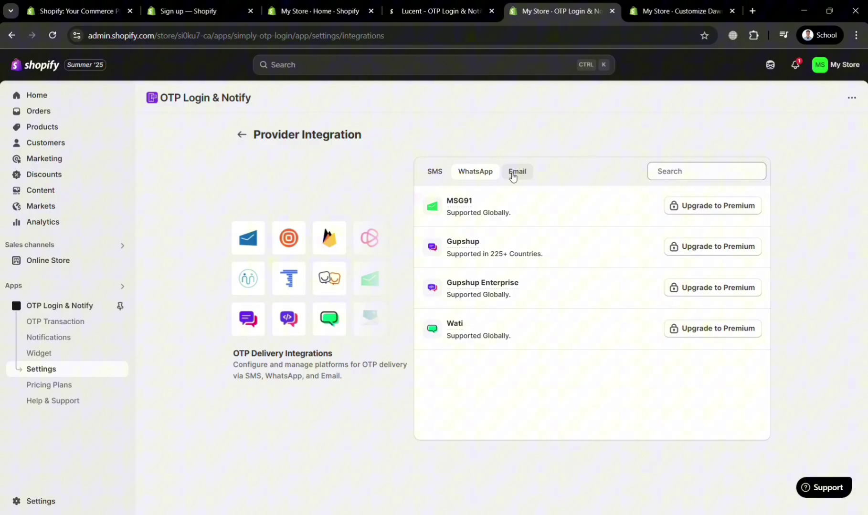
{"action": "left_click", "coordinate": [513, 176]}
{"action": "left_click", "coordinate": [686, 176]}
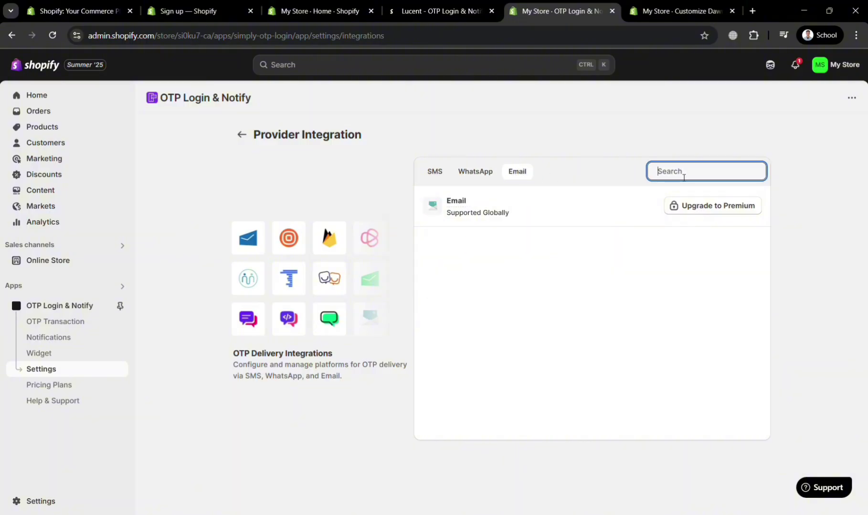
{"action": "left_click", "coordinate": [242, 136]}
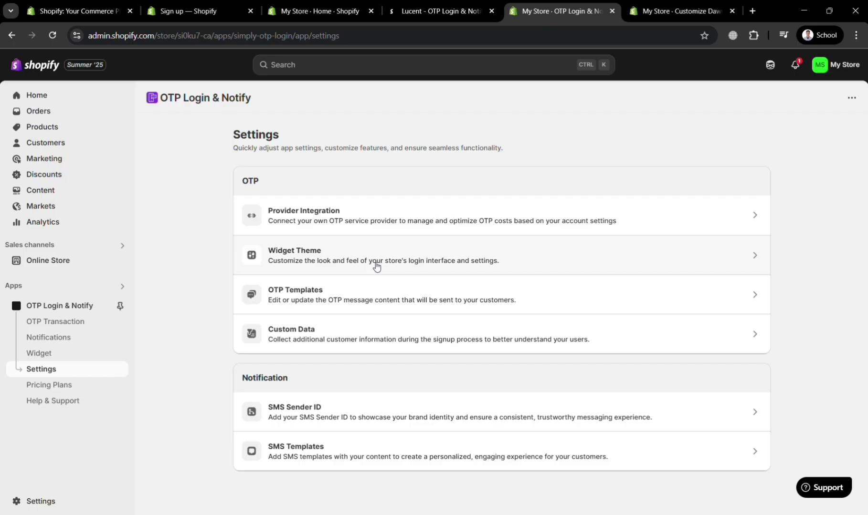
{"action": "left_click", "coordinate": [580, 269]}
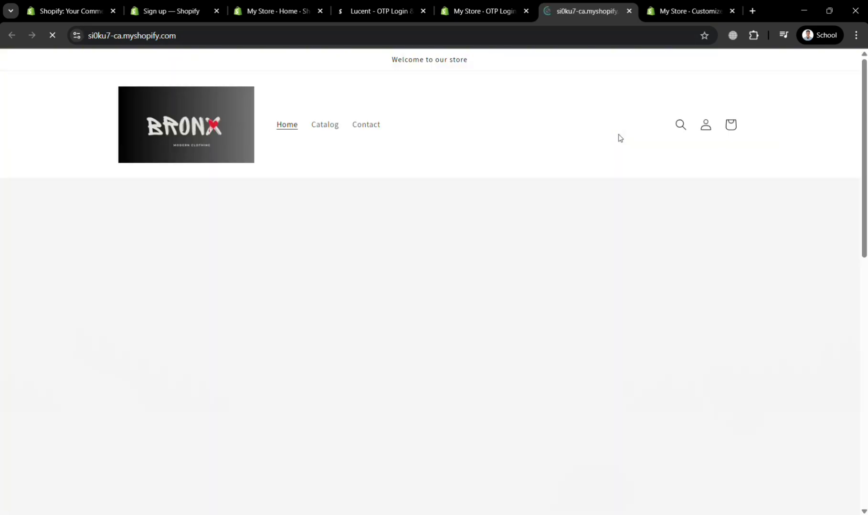
Browse the BRONX storefront home page and its Contact page, then return to the OTP Login tab.
{"action": "scroll", "coordinate": [637, 227], "scroll_direction": "down", "scroll_amount": 5}
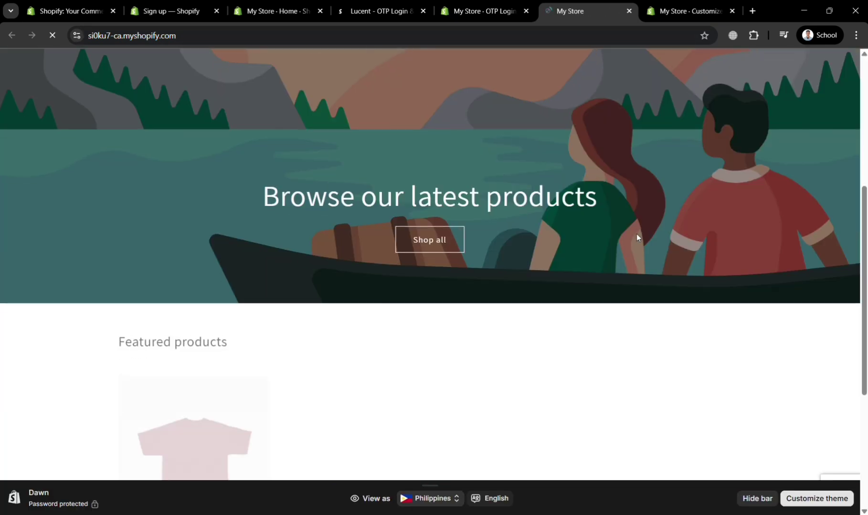
{"action": "scroll", "coordinate": [635, 235], "scroll_direction": "down", "scroll_amount": 5}
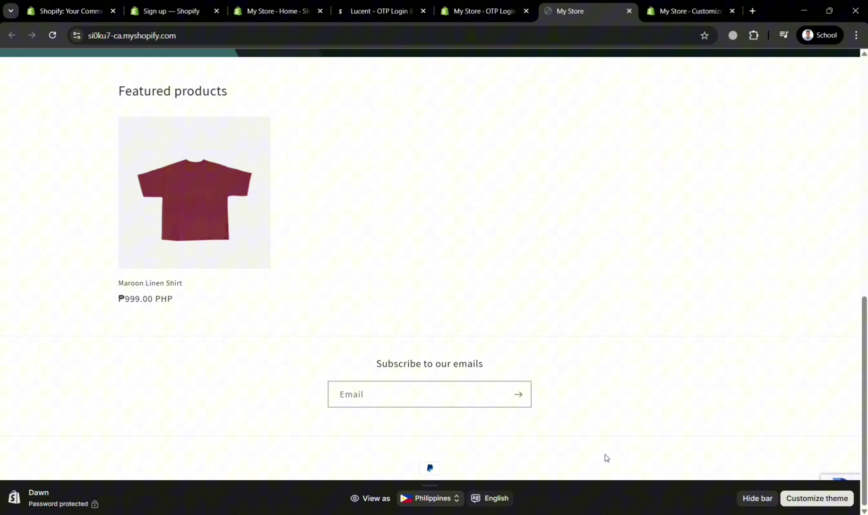
{"action": "scroll", "coordinate": [572, 444], "scroll_direction": "up", "scroll_amount": 10}
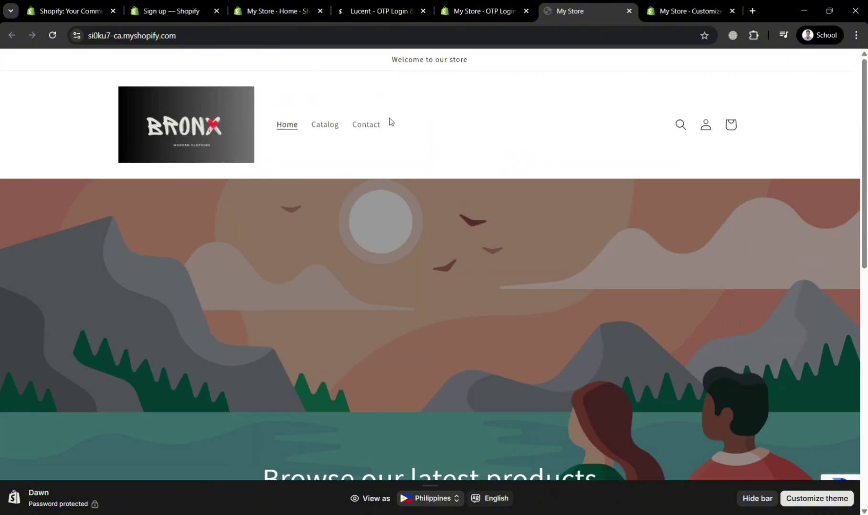
{"action": "left_click", "coordinate": [373, 128]}
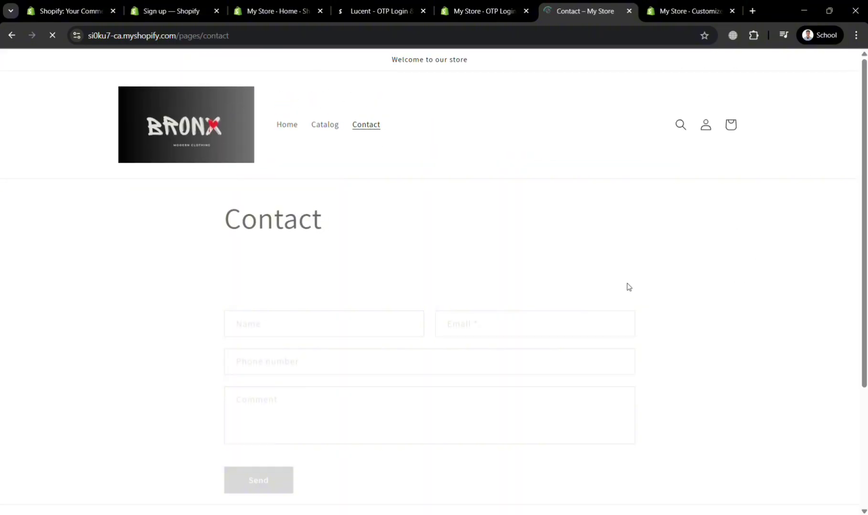
{"action": "scroll", "coordinate": [491, 227], "scroll_direction": "down", "scroll_amount": 3}
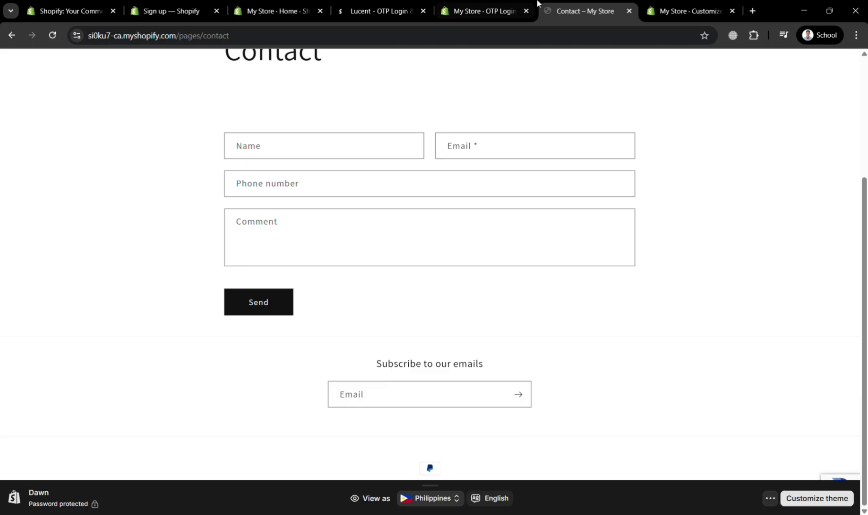
{"action": "left_click", "coordinate": [516, 5]}
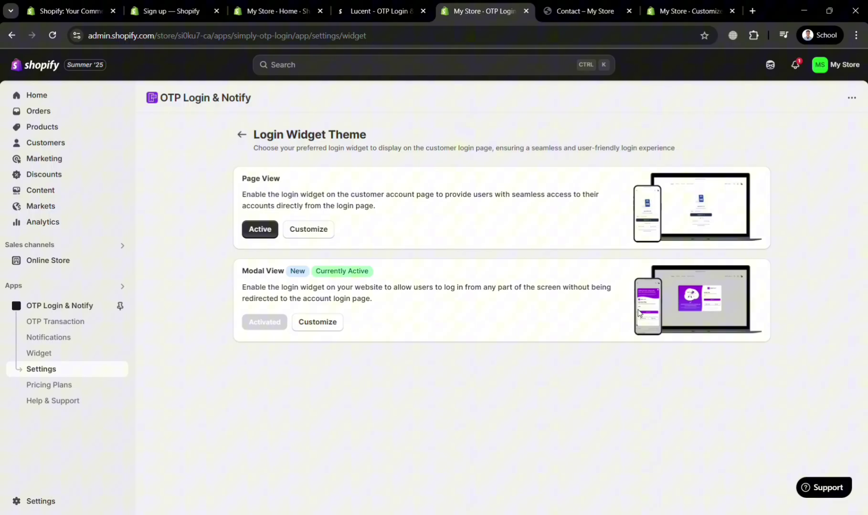
Open OTP Templates from Settings and inspect the SMS sender and message template.
{"action": "left_click", "coordinate": [89, 388]}
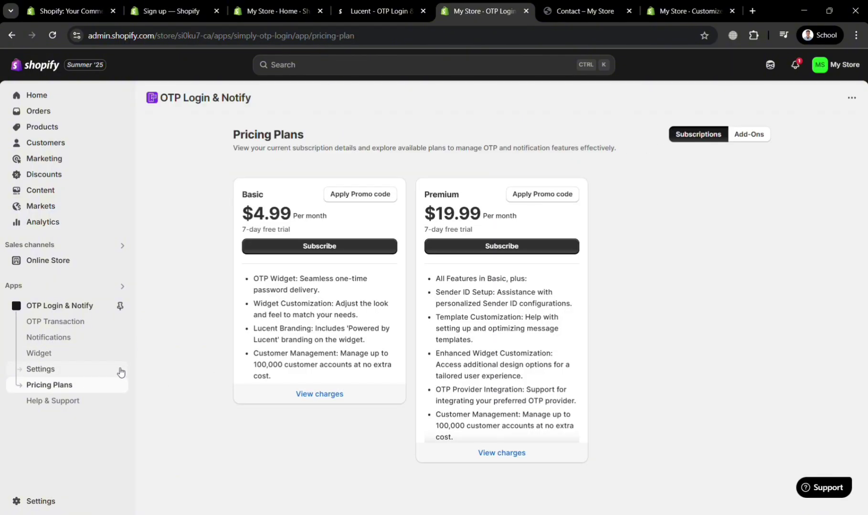
{"action": "left_click", "coordinate": [117, 369]}
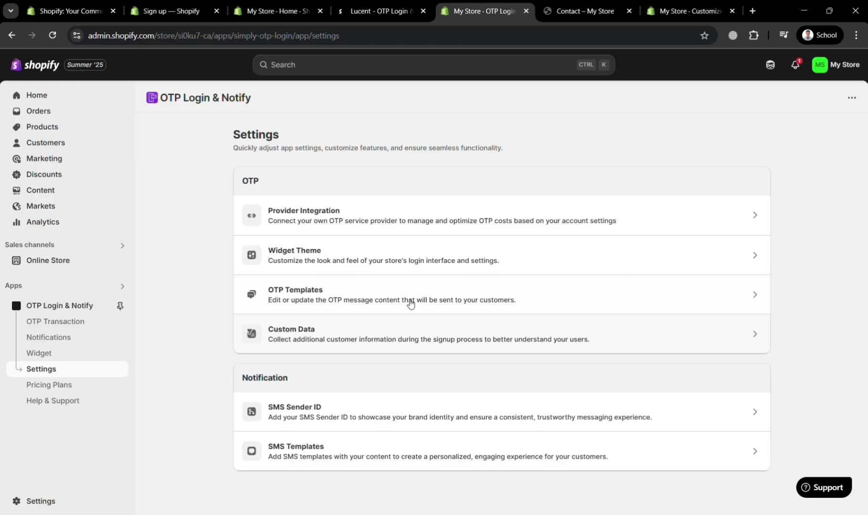
{"action": "left_click", "coordinate": [411, 303]}
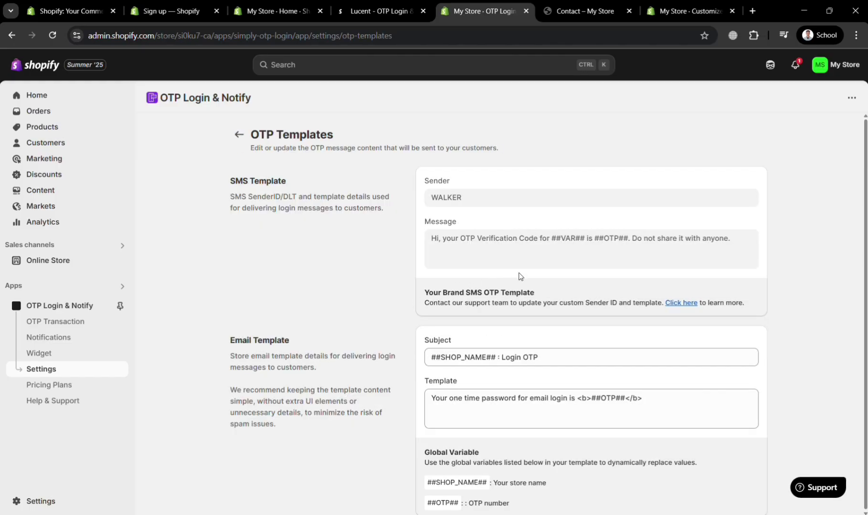
{"action": "left_click", "coordinate": [508, 202]}
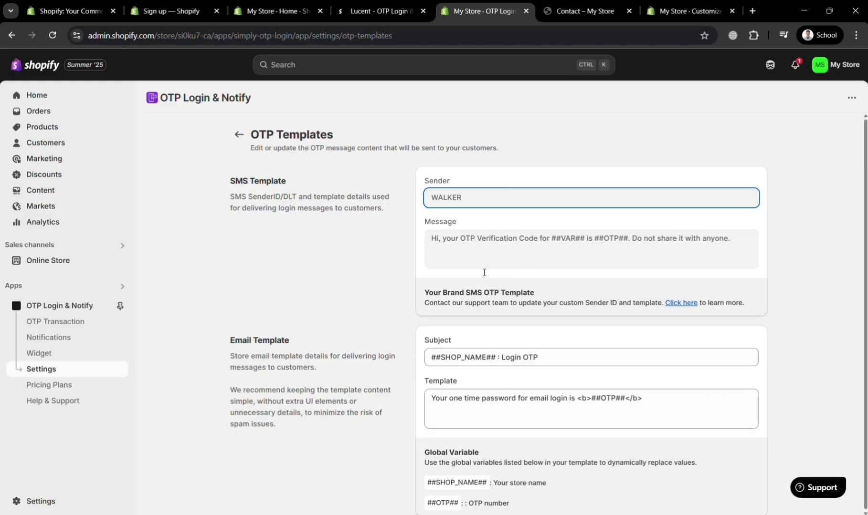
{"action": "left_click", "coordinate": [483, 254]}
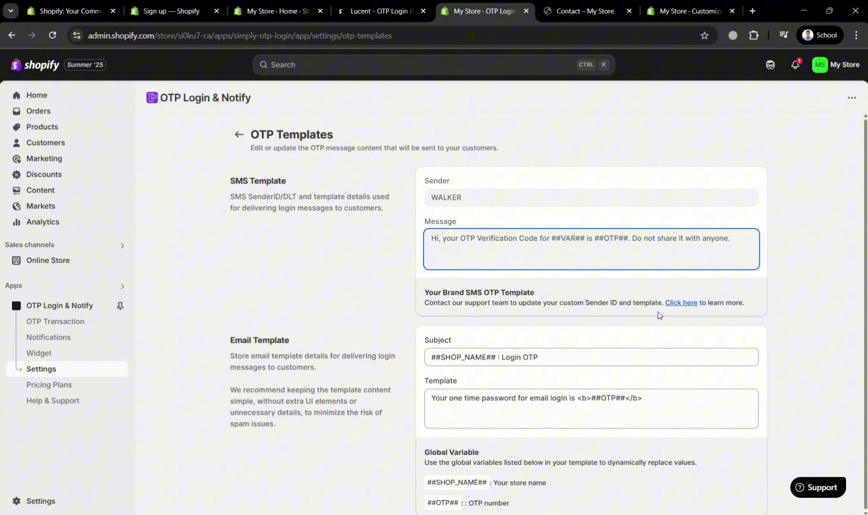
Inspect the email subject line and template body, then return to the Settings overview.
{"action": "left_click", "coordinate": [552, 367]}
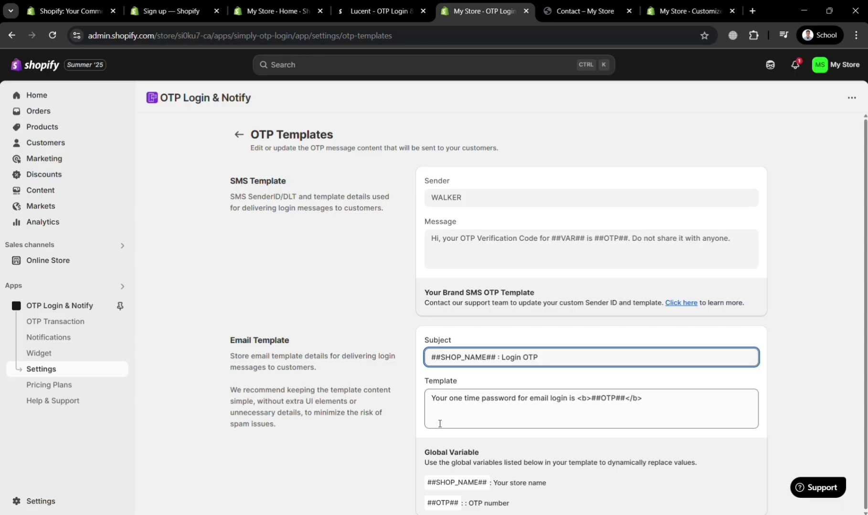
{"action": "left_click", "coordinate": [438, 403]}
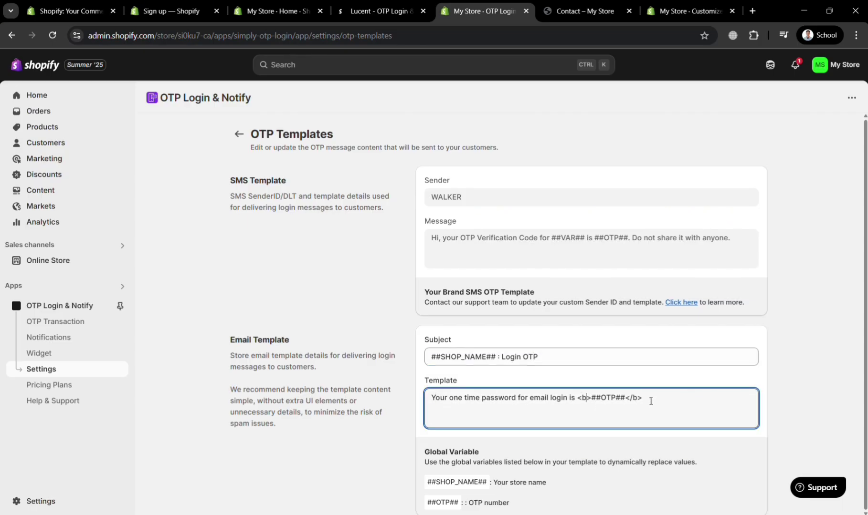
{"action": "left_click", "coordinate": [470, 484]}
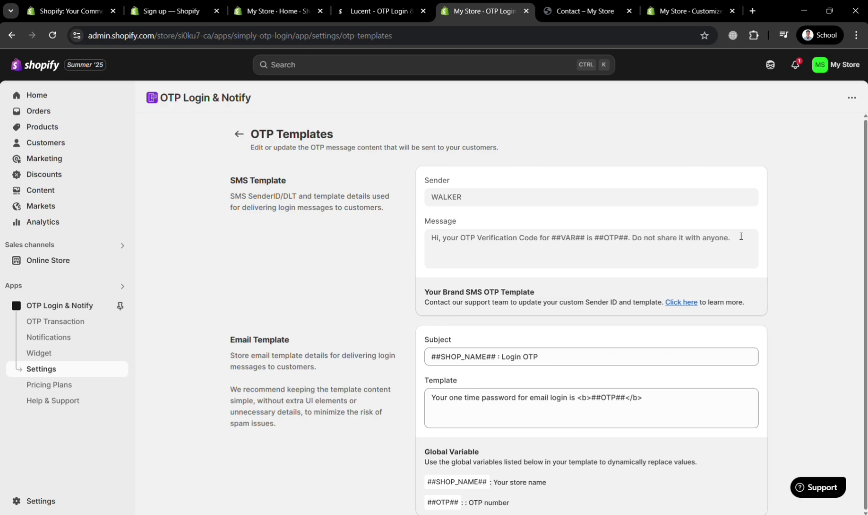
{"action": "left_click", "coordinate": [241, 130]}
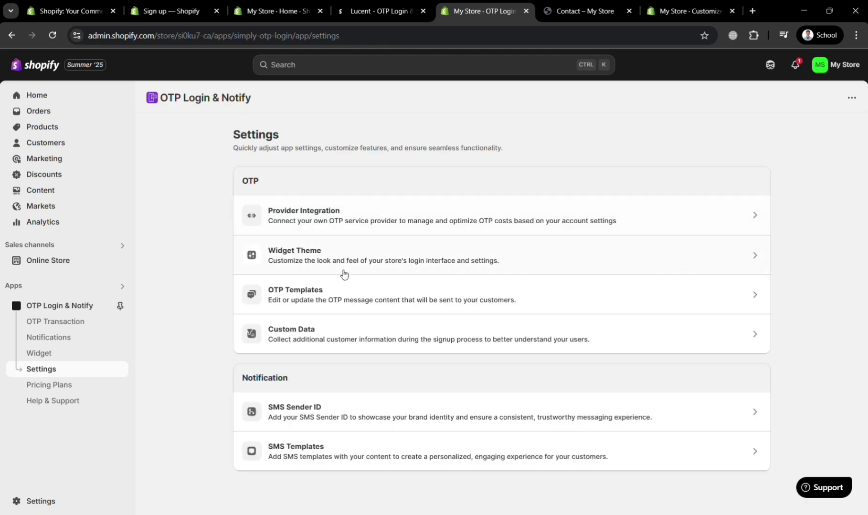
{"action": "left_click", "coordinate": [361, 341]}
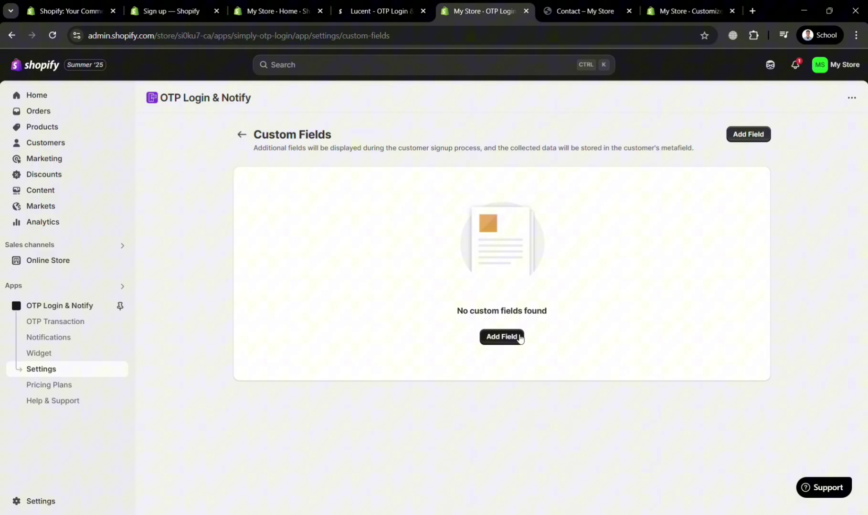
{"action": "left_click", "coordinate": [517, 337]}
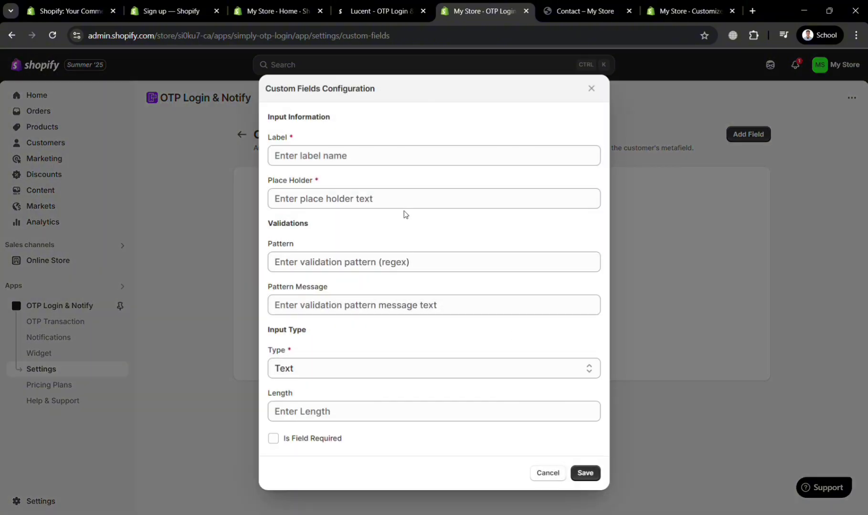
{"action": "left_click", "coordinate": [382, 161]}
{"action": "left_click", "coordinate": [392, 206]}
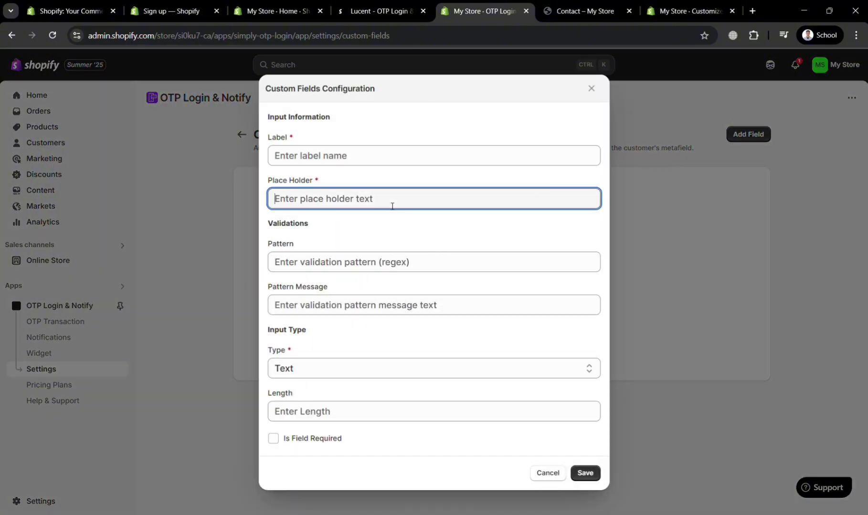
{"action": "left_click", "coordinate": [403, 264]}
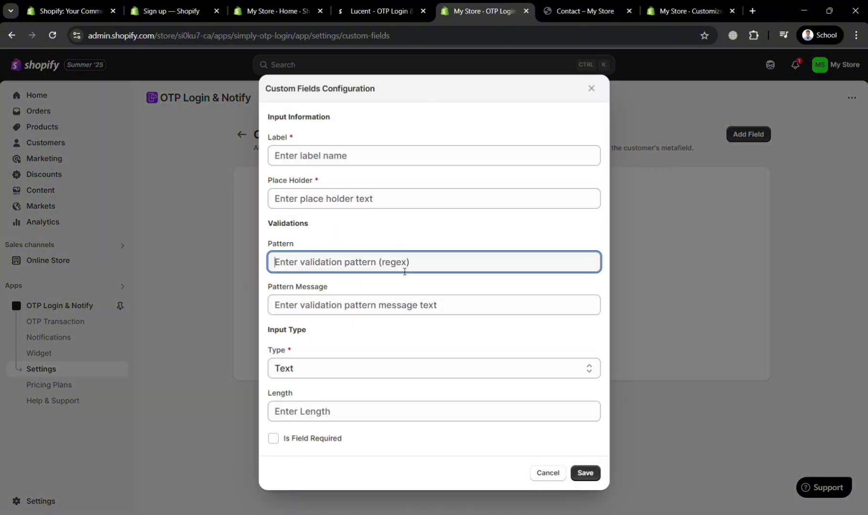
{"action": "left_click", "coordinate": [436, 371]}
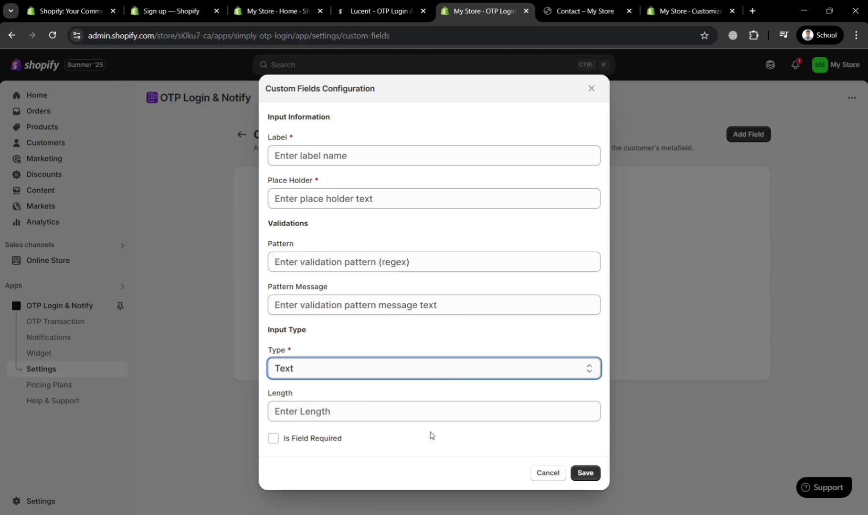
{"action": "left_click", "coordinate": [489, 340]}
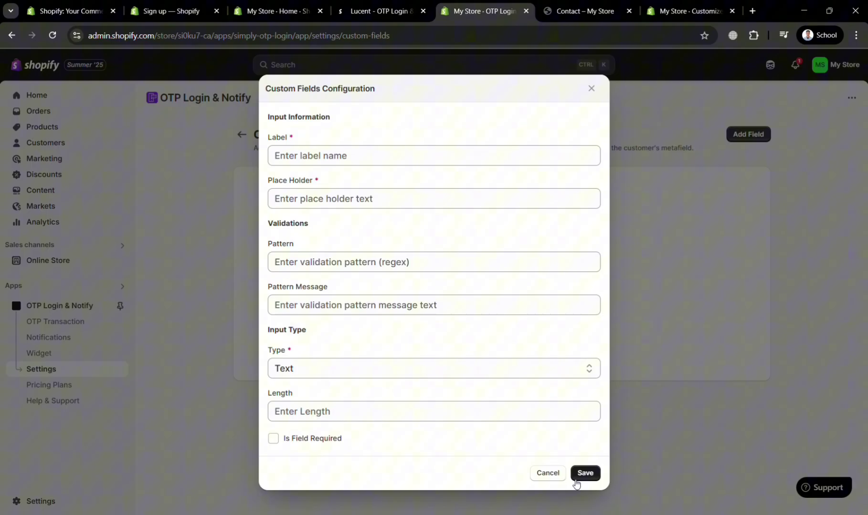
{"action": "left_click", "coordinate": [561, 475]}
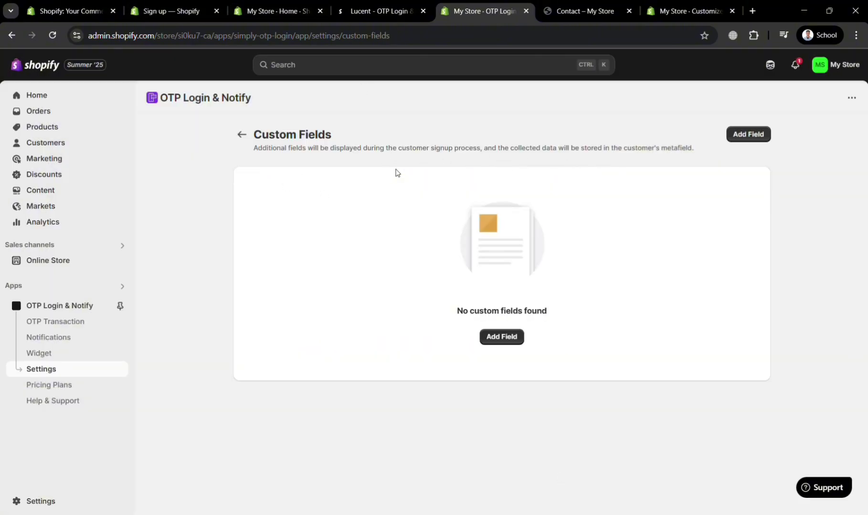
{"action": "left_click", "coordinate": [242, 134]}
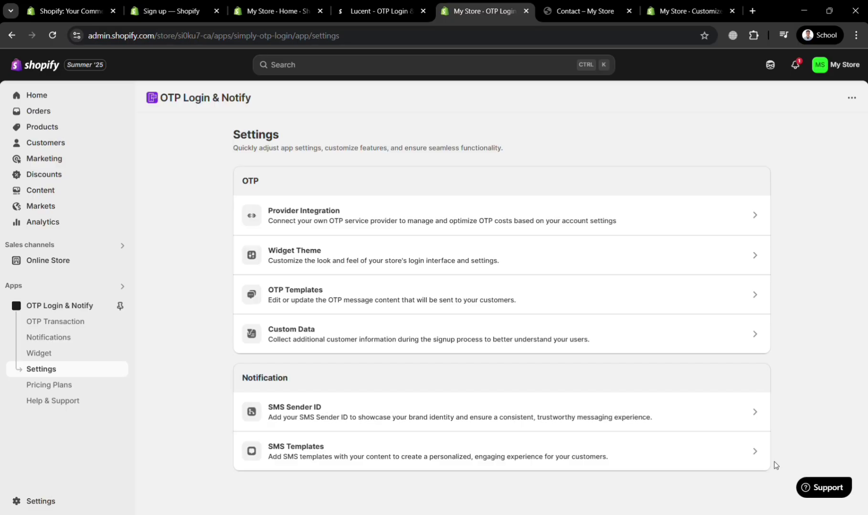
{"action": "left_click", "coordinate": [466, 416]}
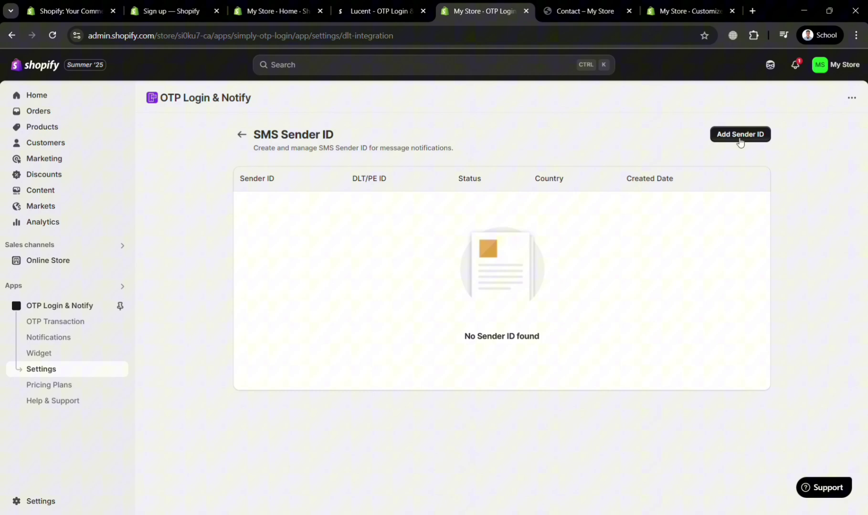
{"action": "left_click", "coordinate": [739, 138]}
{"action": "left_click", "coordinate": [435, 292]}
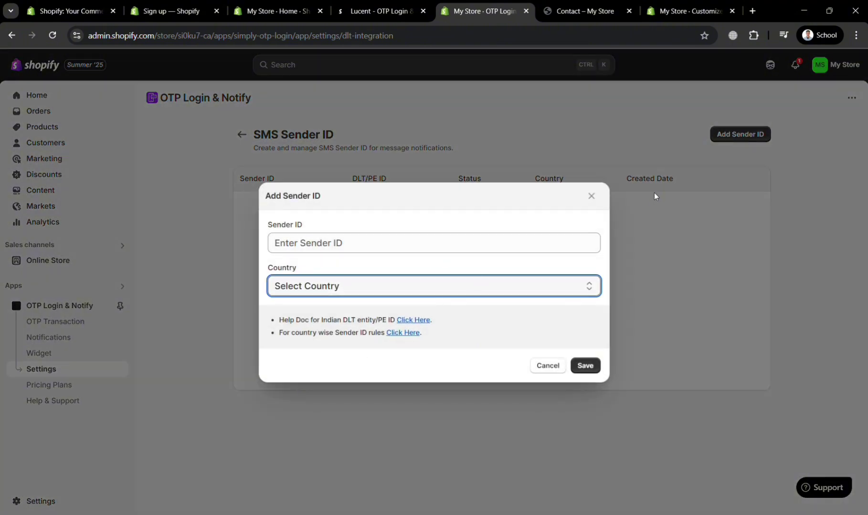
{"action": "left_click", "coordinate": [591, 196]}
{"action": "left_click", "coordinate": [242, 136]}
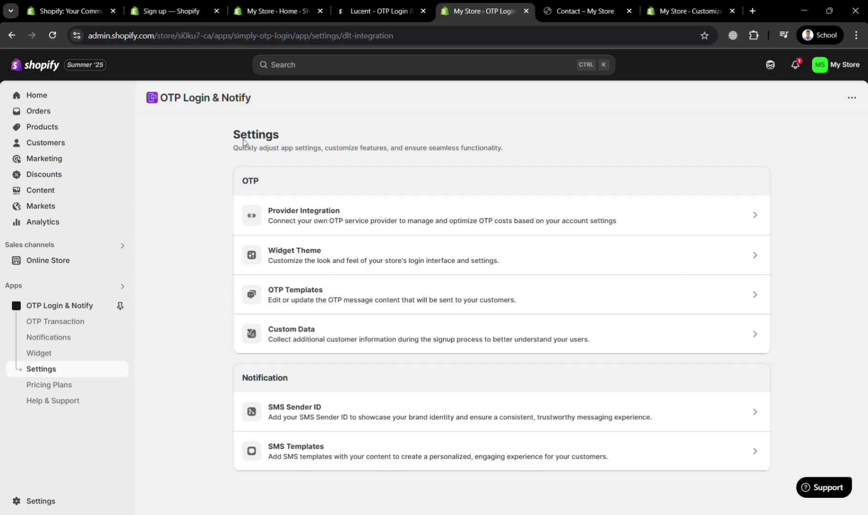
{"action": "left_click", "coordinate": [432, 462]}
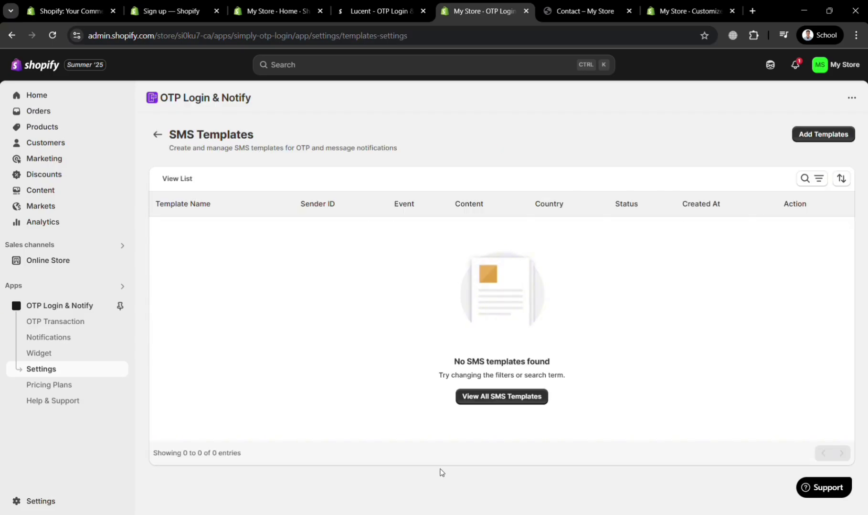
{"action": "left_click", "coordinate": [841, 135]}
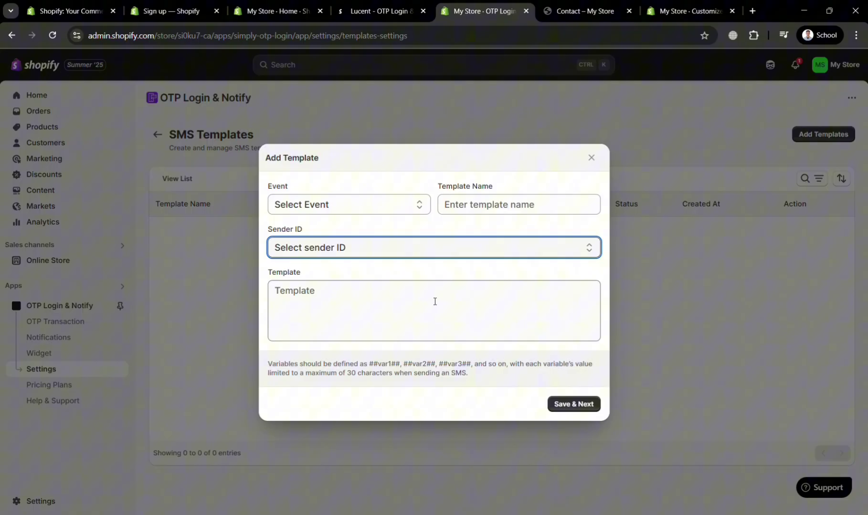
{"action": "left_click", "coordinate": [432, 304]}
{"action": "left_click", "coordinate": [549, 210]}
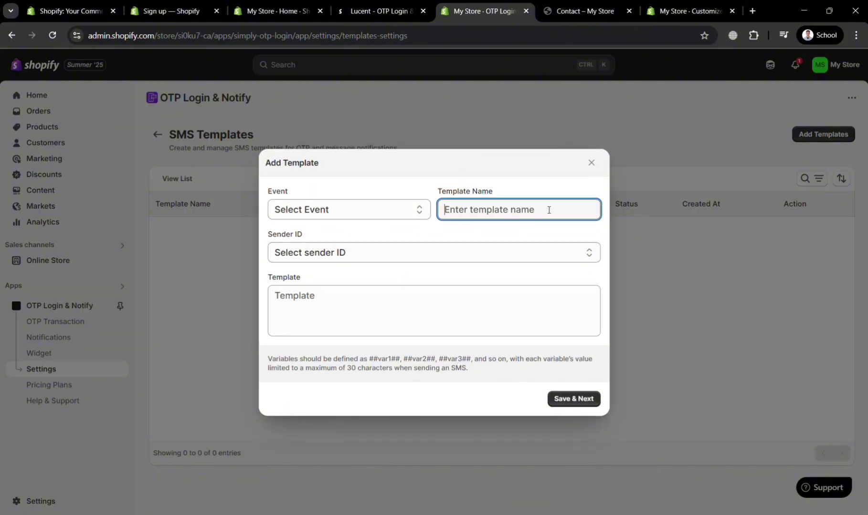
{"action": "left_click", "coordinate": [592, 166]}
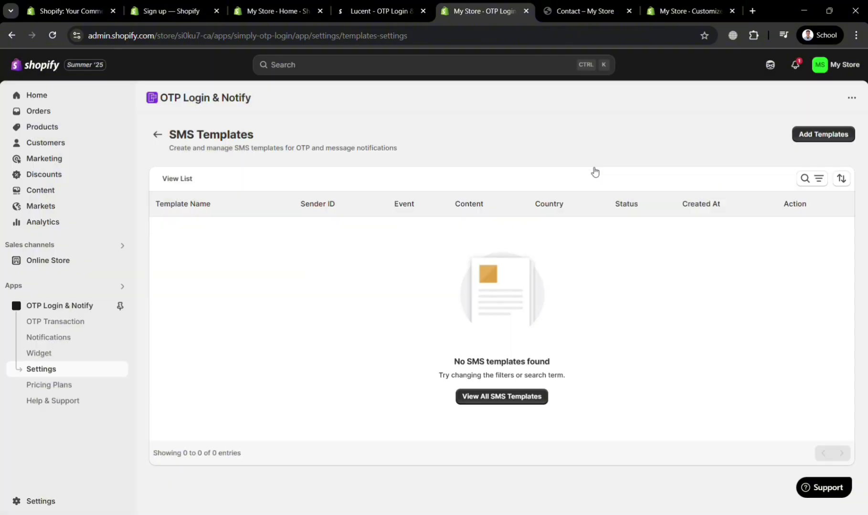
{"action": "left_click", "coordinate": [157, 137]}
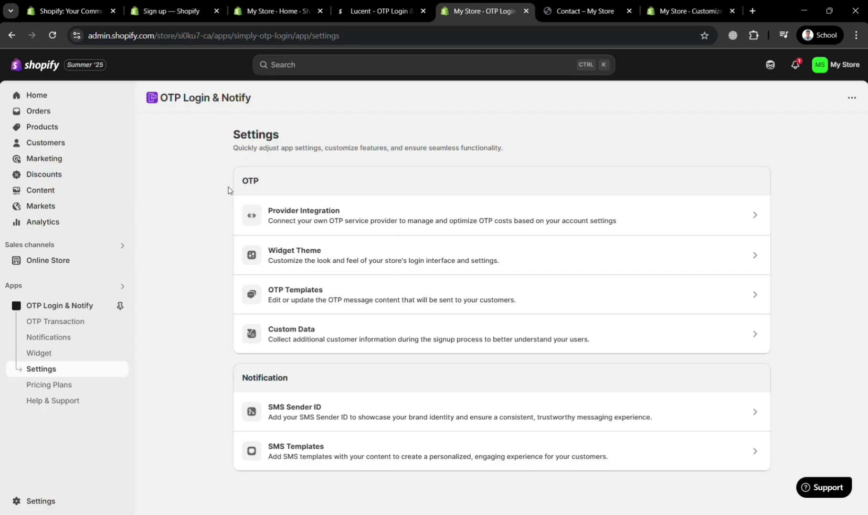
Go from OTP Transaction to the Welcome dashboard with its $0 balance and check the More options.
{"action": "left_click", "coordinate": [87, 322]}
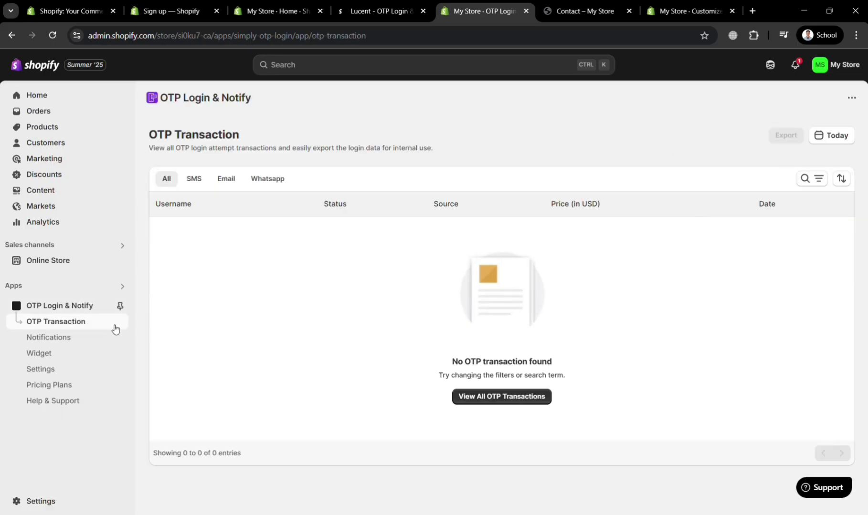
{"action": "left_click", "coordinate": [87, 308]}
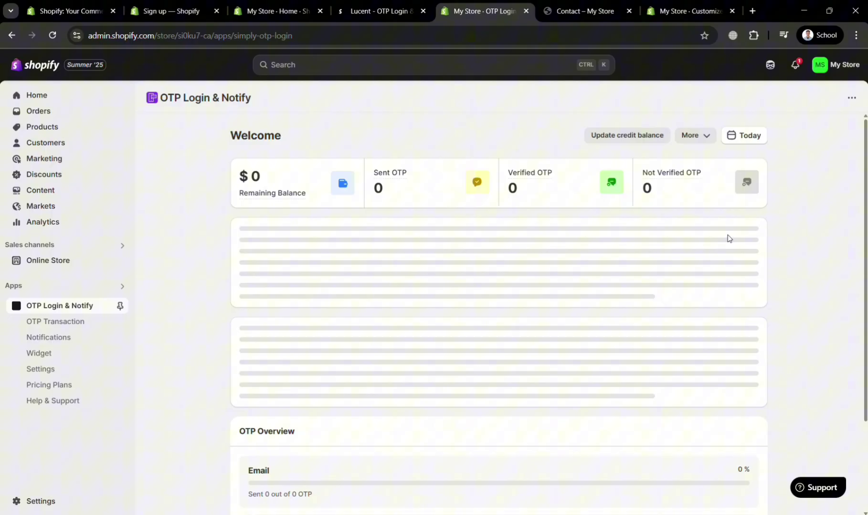
{"action": "left_click", "coordinate": [714, 138]}
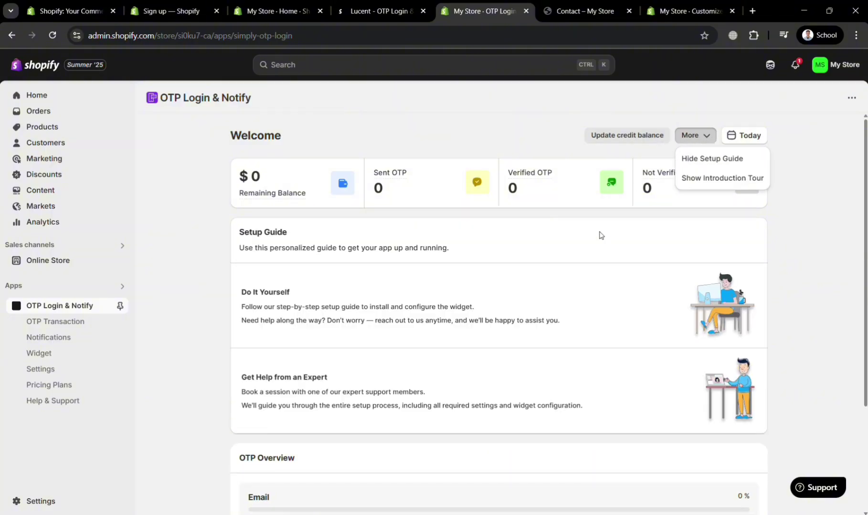
{"action": "scroll", "coordinate": [573, 312], "scroll_direction": "down", "scroll_amount": 3}
{"action": "scroll", "coordinate": [543, 365], "scroll_direction": "up", "scroll_amount": 3}
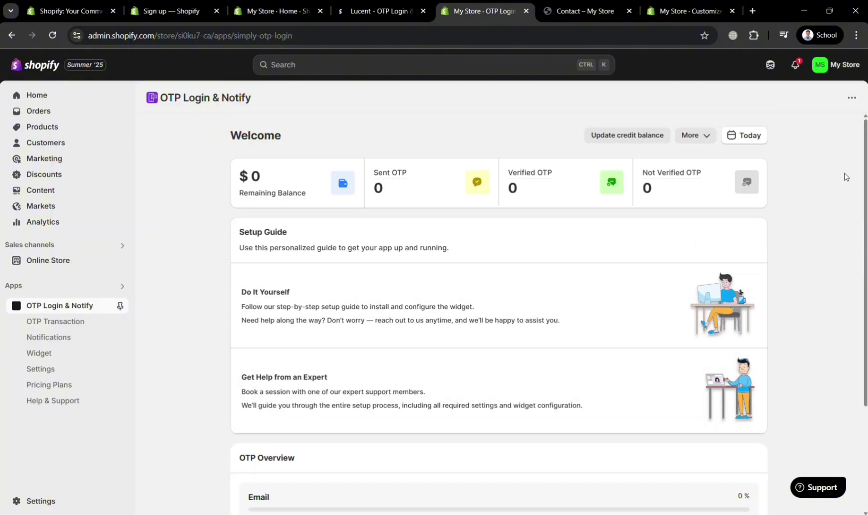